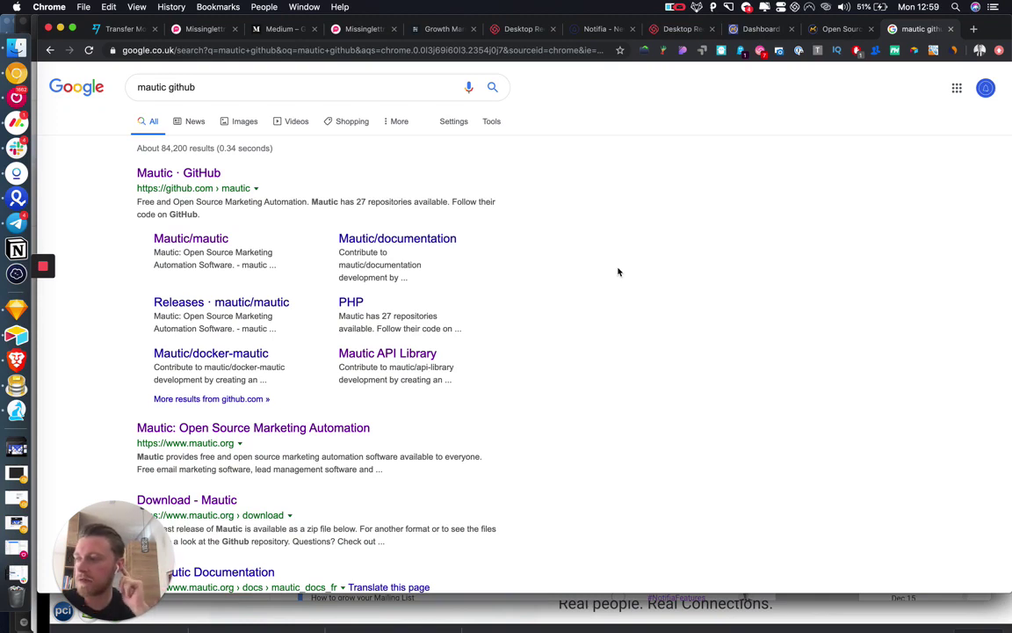
Step: Switch to the Mautic Dashboard tab with its contact and page-visit charts
{"action": "left_click", "coordinate": [757, 29]}
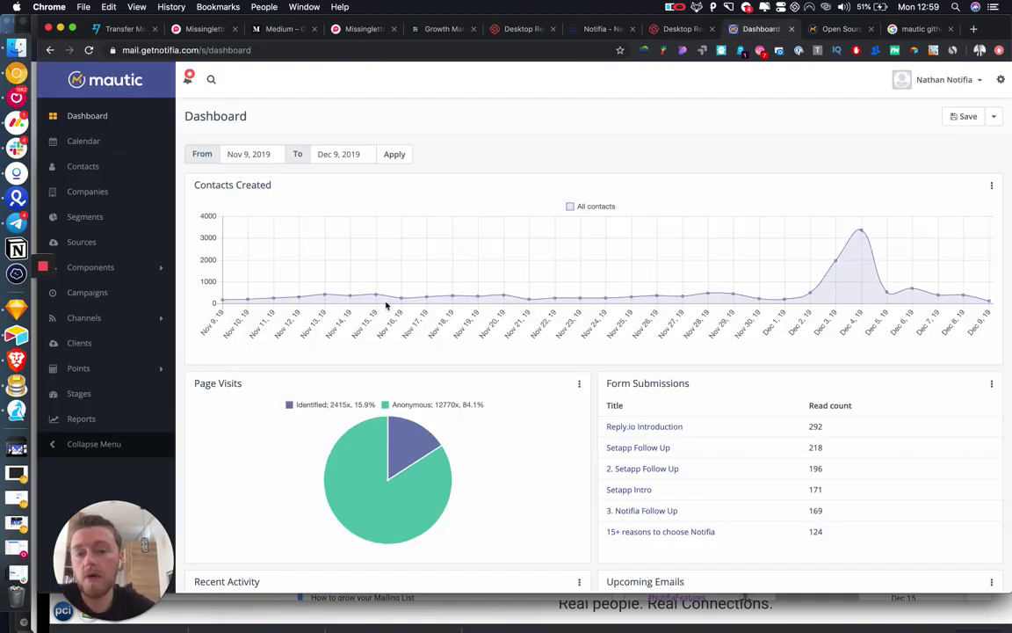
Step: Look over the recent failed-campaign notifications, then close the list
{"action": "left_click", "coordinate": [187, 78]}
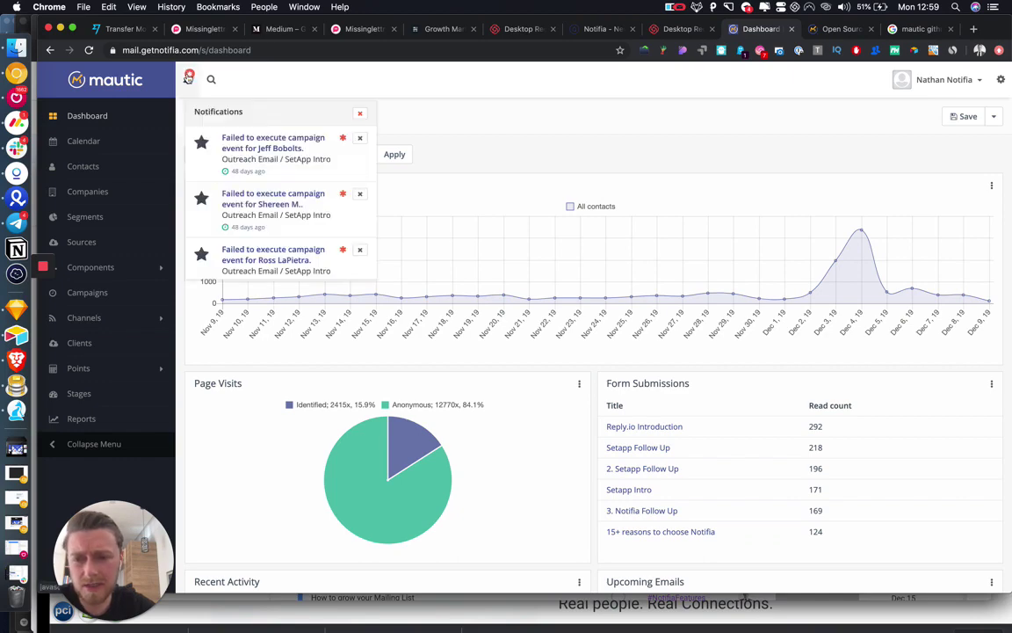
{"action": "scroll", "coordinate": [334, 196], "scroll_direction": "down", "scroll_amount": 3}
{"action": "scroll", "coordinate": [333, 197], "scroll_direction": "down", "scroll_amount": 3}
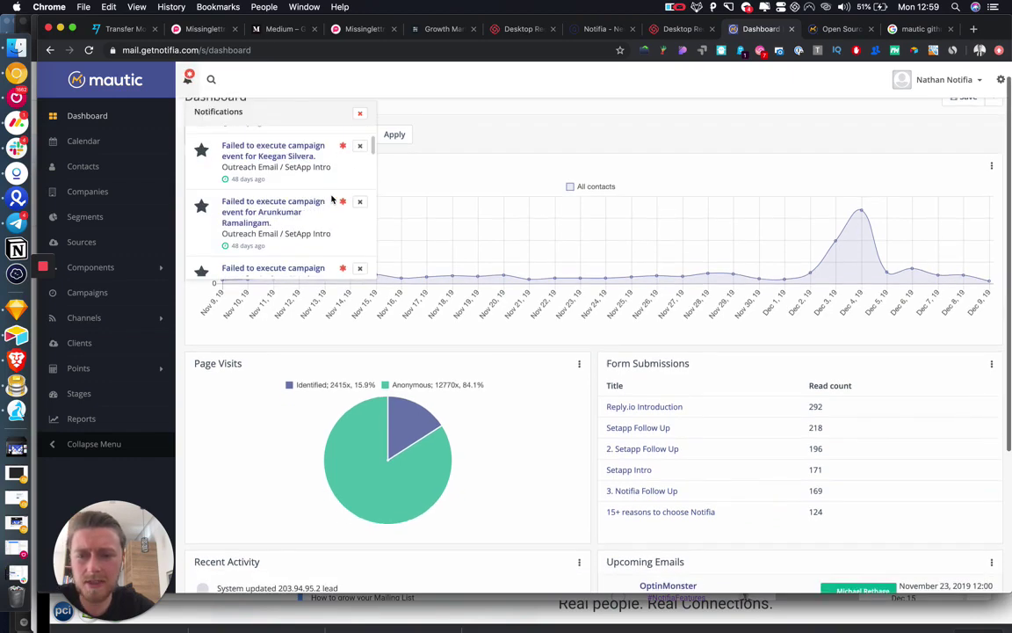
{"action": "scroll", "coordinate": [334, 197], "scroll_direction": "down", "scroll_amount": 2}
{"action": "left_click", "coordinate": [445, 155]}
{"action": "scroll", "coordinate": [542, 131], "scroll_direction": "up", "scroll_amount": 1}
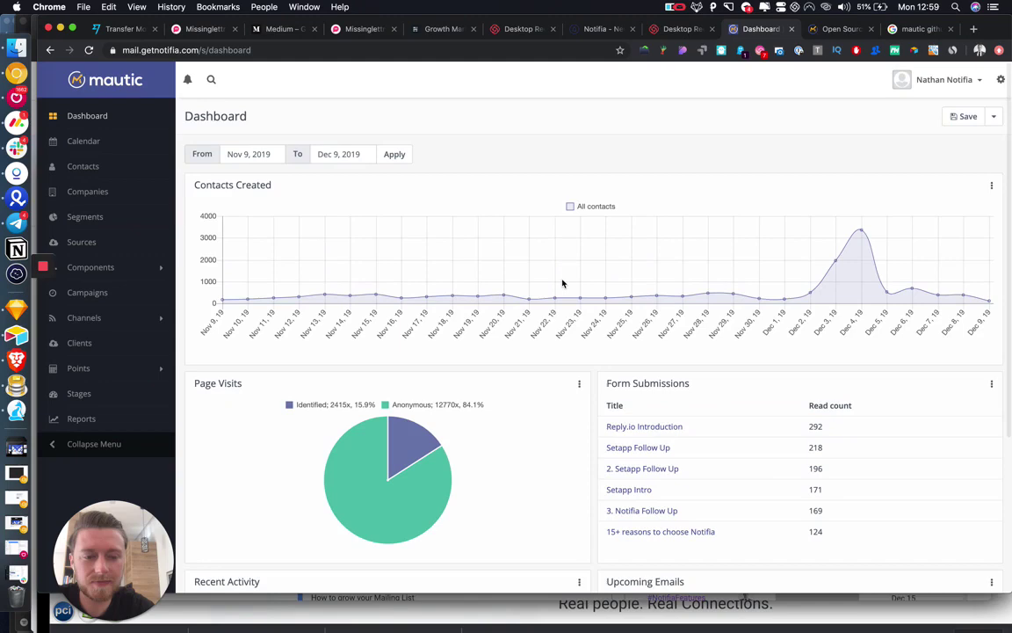
{"action": "scroll", "coordinate": [563, 283], "scroll_direction": "down", "scroll_amount": 5}
{"action": "scroll", "coordinate": [562, 283], "scroll_direction": "up", "scroll_amount": 5}
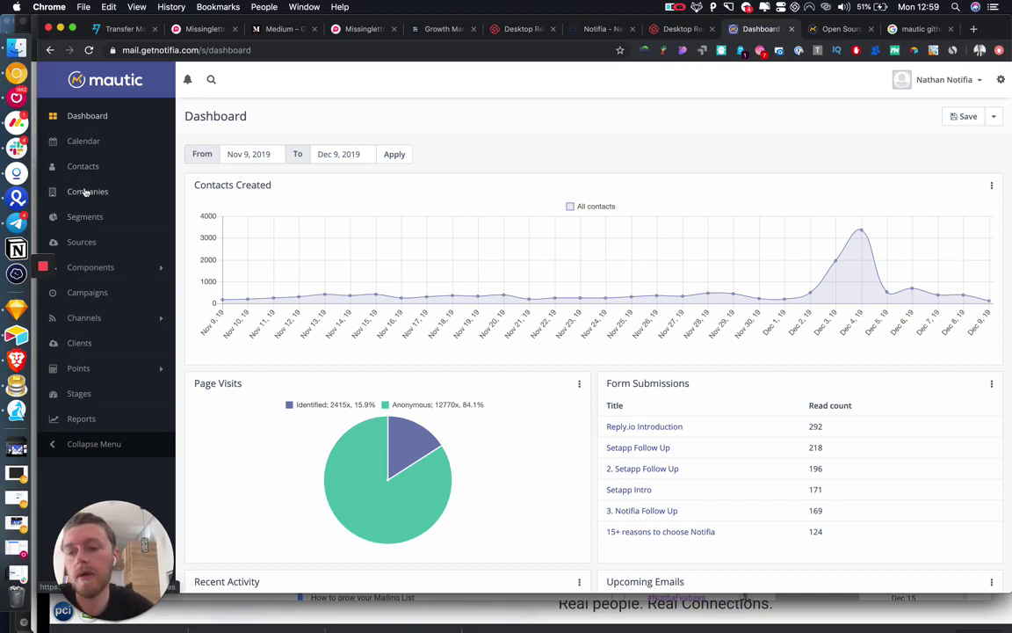
Step: Go through Segments to the Campaigns list and highlight the getnotifia.com domain in the URL
{"action": "left_click", "coordinate": [81, 215]}
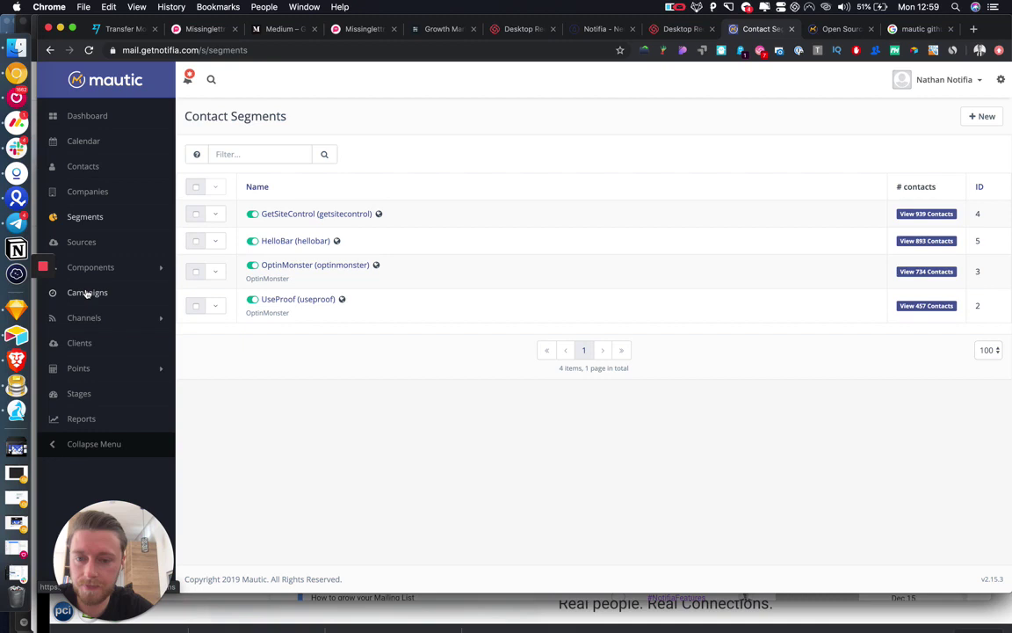
{"action": "left_click", "coordinate": [87, 292]}
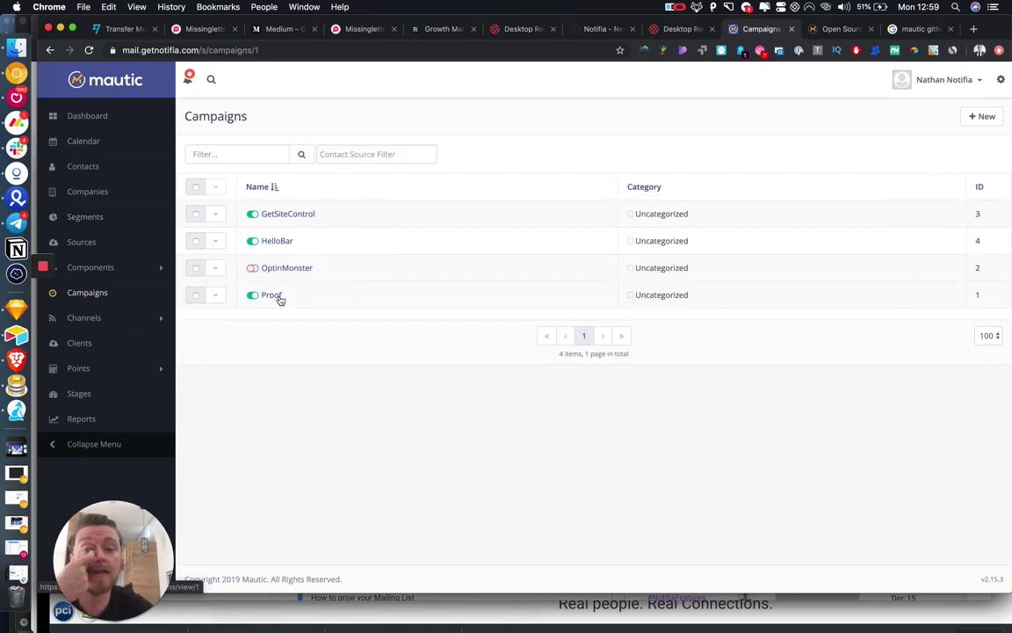
{"action": "left_click", "coordinate": [172, 50]}
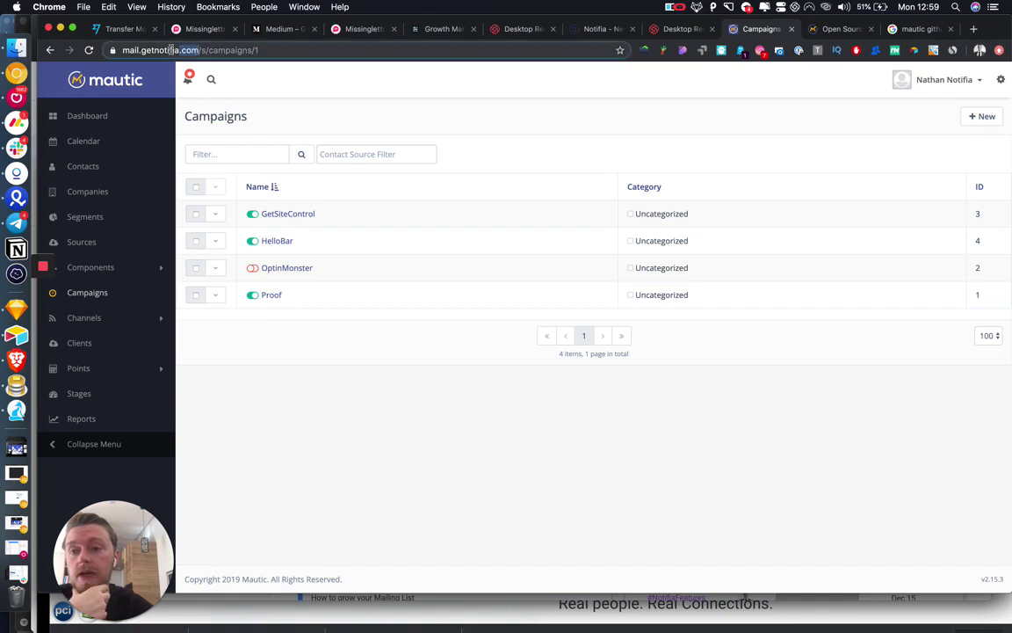
{"action": "left_click_drag", "start_coordinate": [171, 51], "coordinate": [141, 50]}
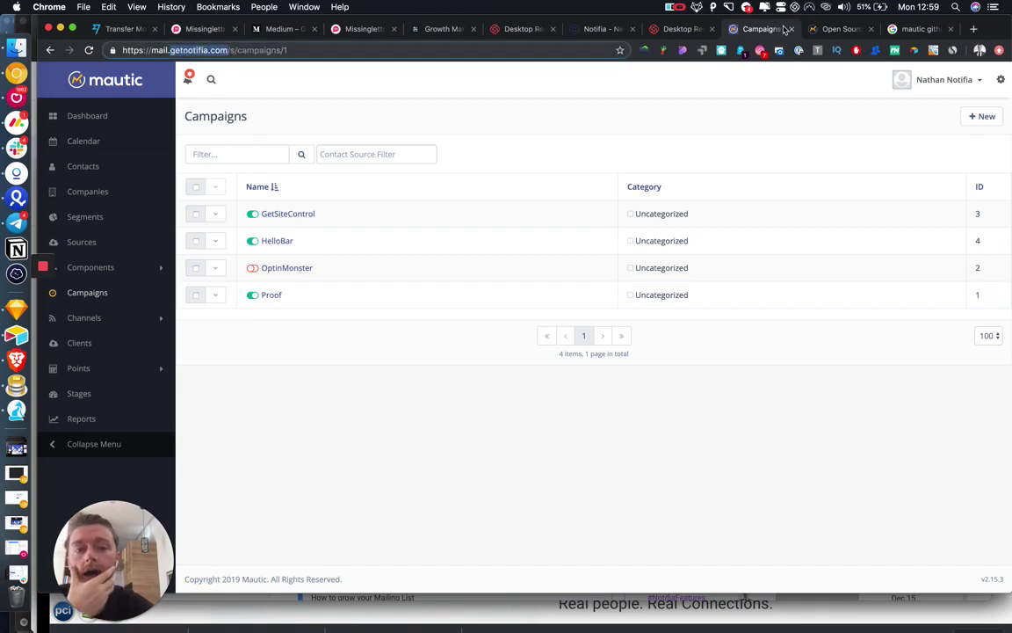
Step: Switch to the mautic.org tab and scroll the Community page down to the marketplace banner
{"action": "left_click", "coordinate": [827, 29]}
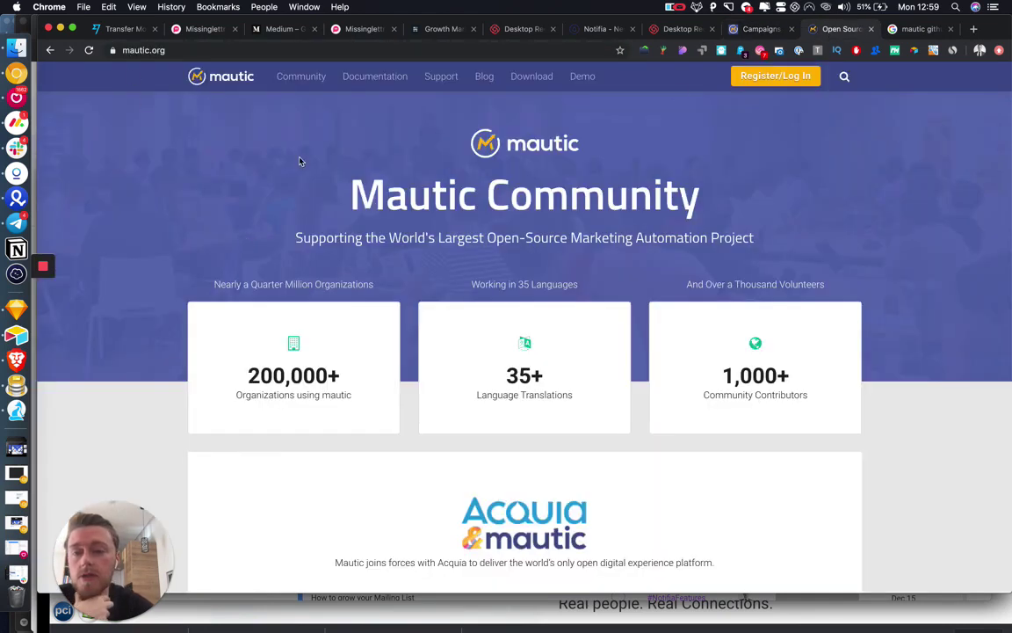
{"action": "scroll", "coordinate": [363, 305], "scroll_direction": "down", "scroll_amount": 3}
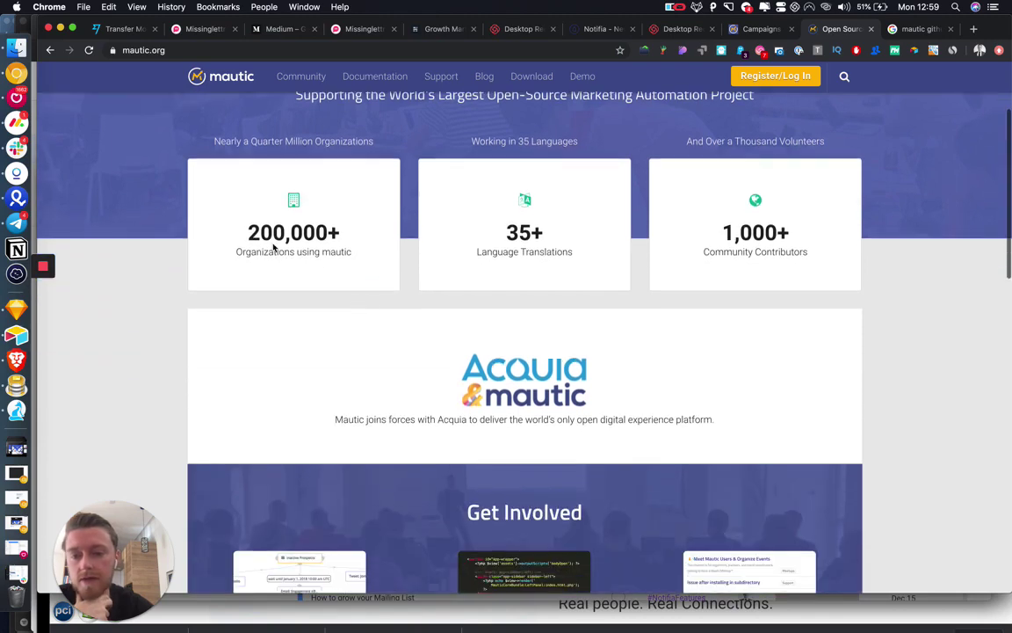
{"action": "left_click_drag", "start_coordinate": [274, 247], "coordinate": [238, 230]}
{"action": "scroll", "coordinate": [377, 287], "scroll_direction": "down", "scroll_amount": 5}
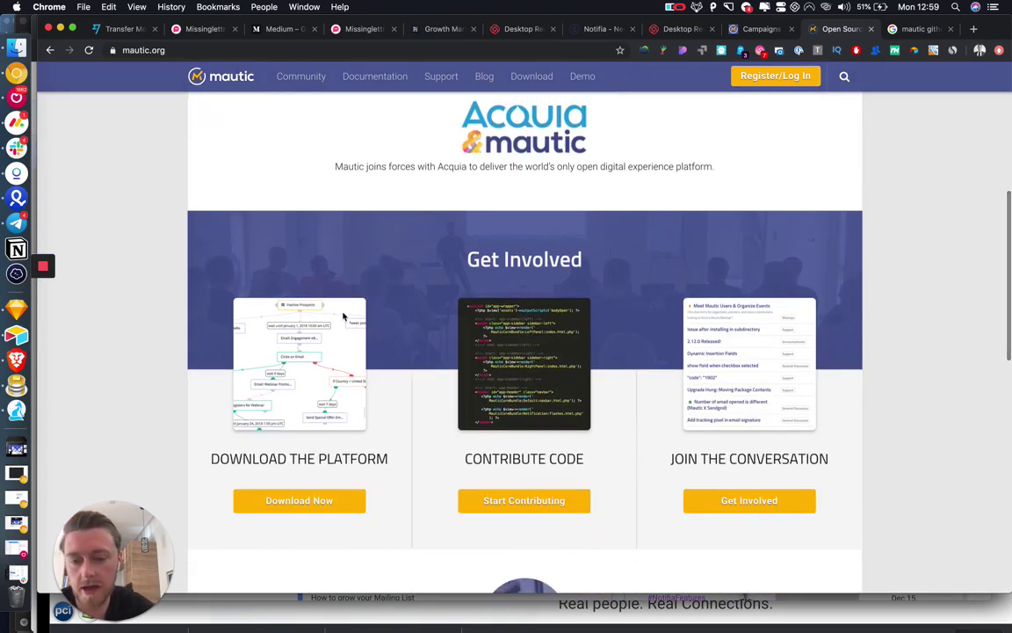
{"action": "scroll", "coordinate": [342, 316], "scroll_direction": "down", "scroll_amount": 2}
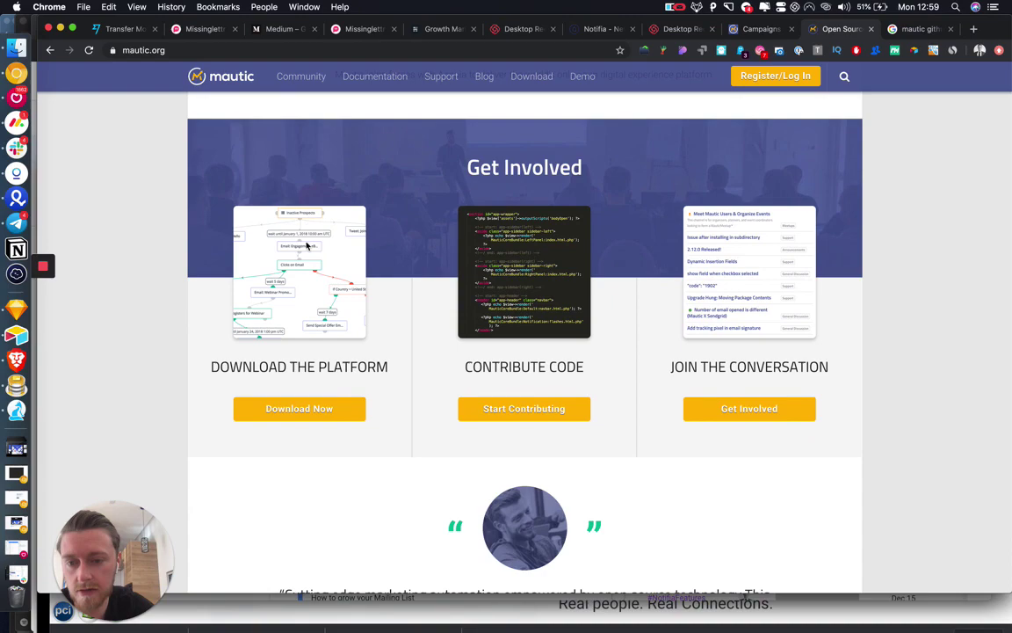
{"action": "scroll", "coordinate": [316, 324], "scroll_direction": "down", "scroll_amount": 1}
{"action": "scroll", "coordinate": [316, 323], "scroll_direction": "down", "scroll_amount": 4}
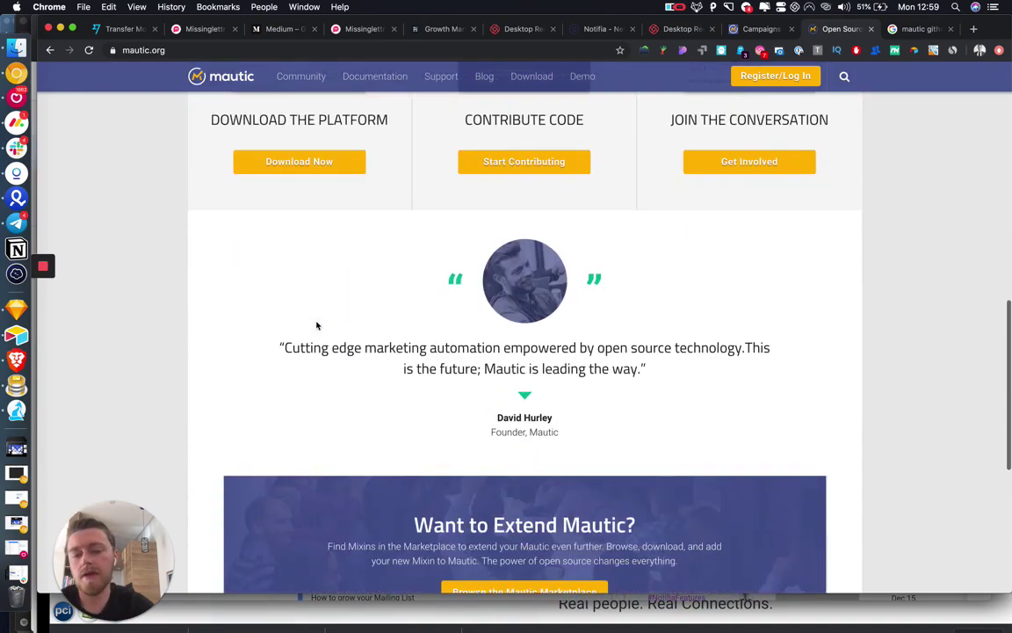
{"action": "scroll", "coordinate": [398, 309], "scroll_direction": "down", "scroll_amount": 5}
{"action": "scroll", "coordinate": [398, 309], "scroll_direction": "up", "scroll_amount": 2}
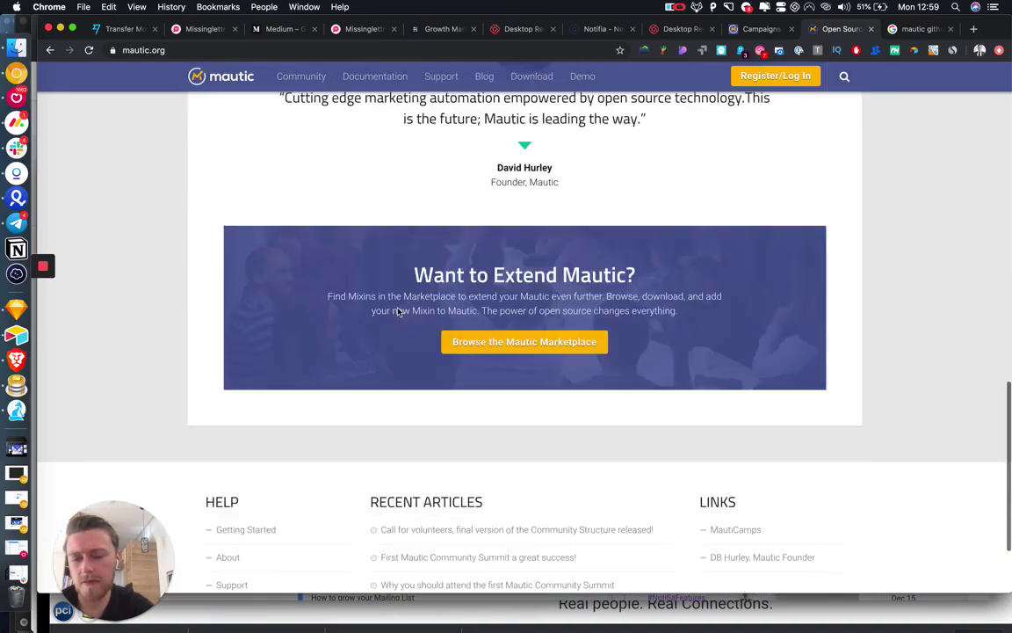
{"action": "scroll", "coordinate": [398, 310], "scroll_direction": "up", "scroll_amount": 10}
Step: Open the Mautic organisation on GitHub from the search results and browse its repositories
{"action": "left_click", "coordinate": [918, 29]}
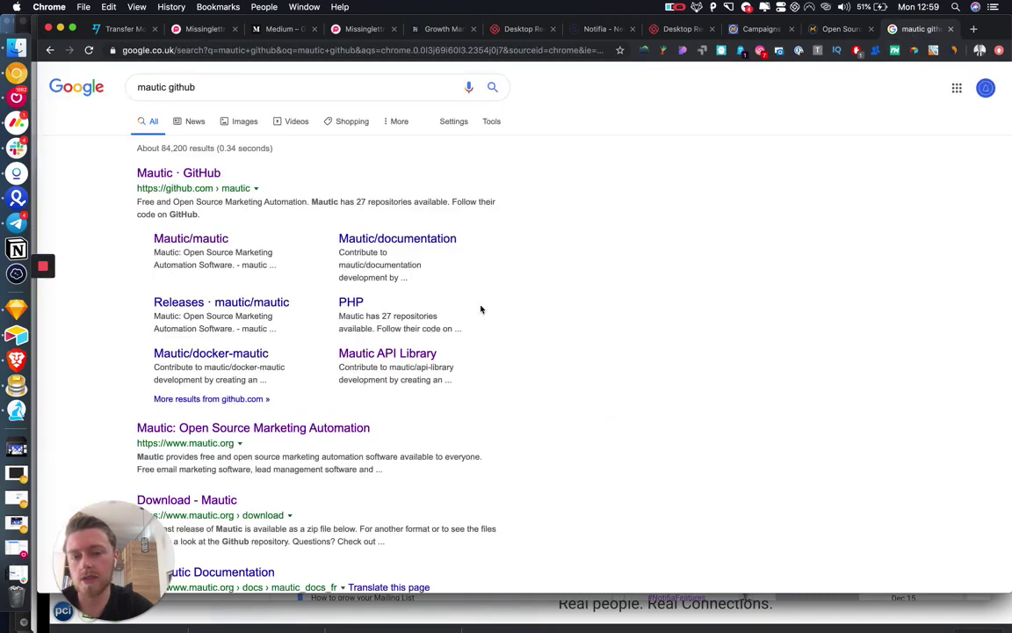
{"action": "left_click", "coordinate": [150, 175]}
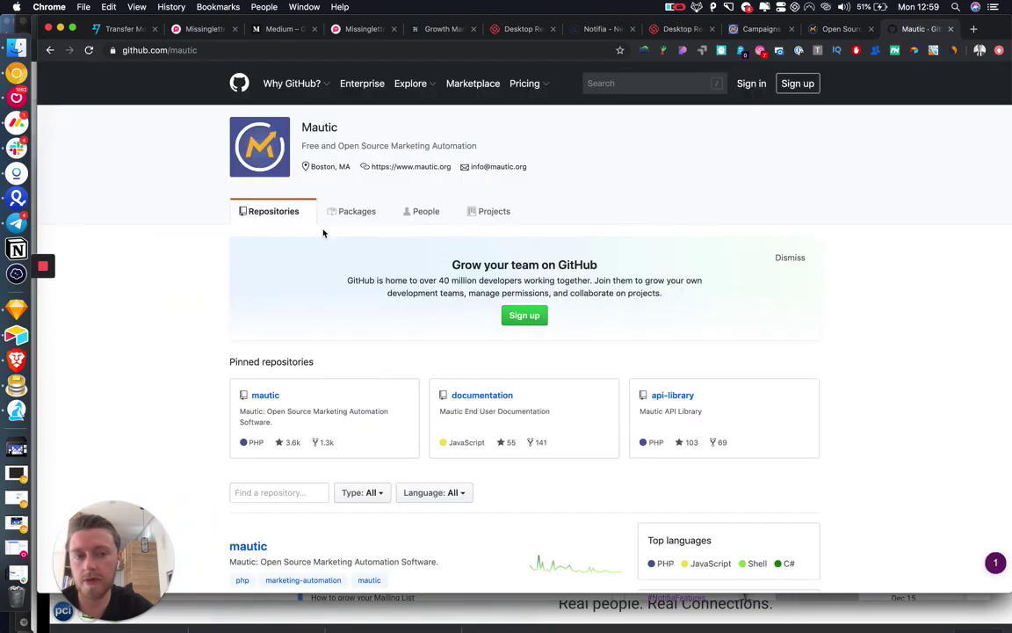
{"action": "scroll", "coordinate": [345, 344], "scroll_direction": "down", "scroll_amount": 5}
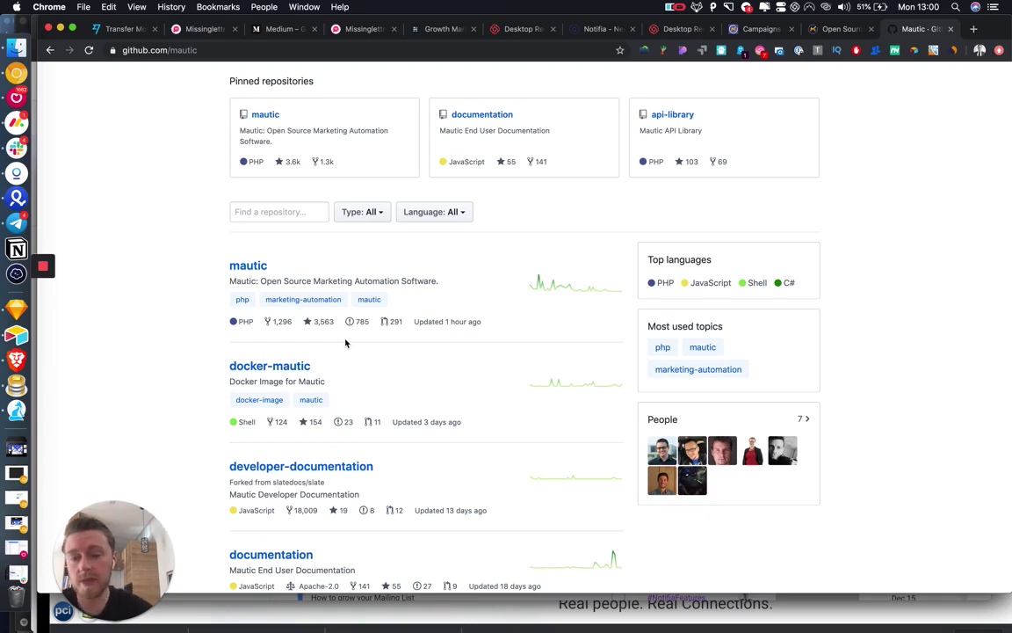
{"action": "scroll", "coordinate": [349, 330], "scroll_direction": "up", "scroll_amount": 5}
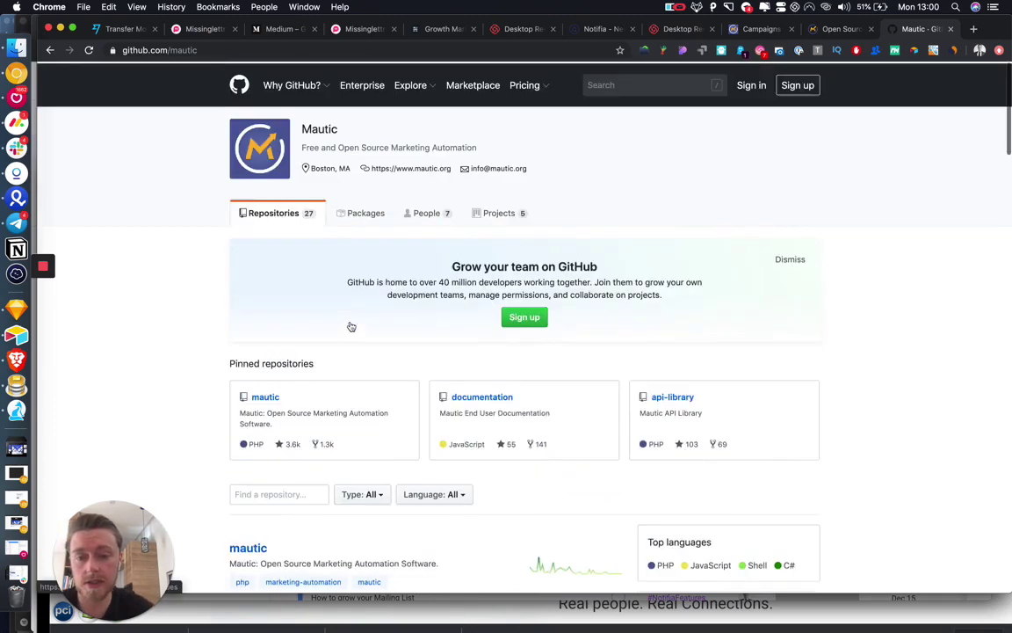
Step: Return to the Campaigns list and open the GetSiteControl campaign's Edit Campaign form
{"action": "left_click", "coordinate": [818, 31]}
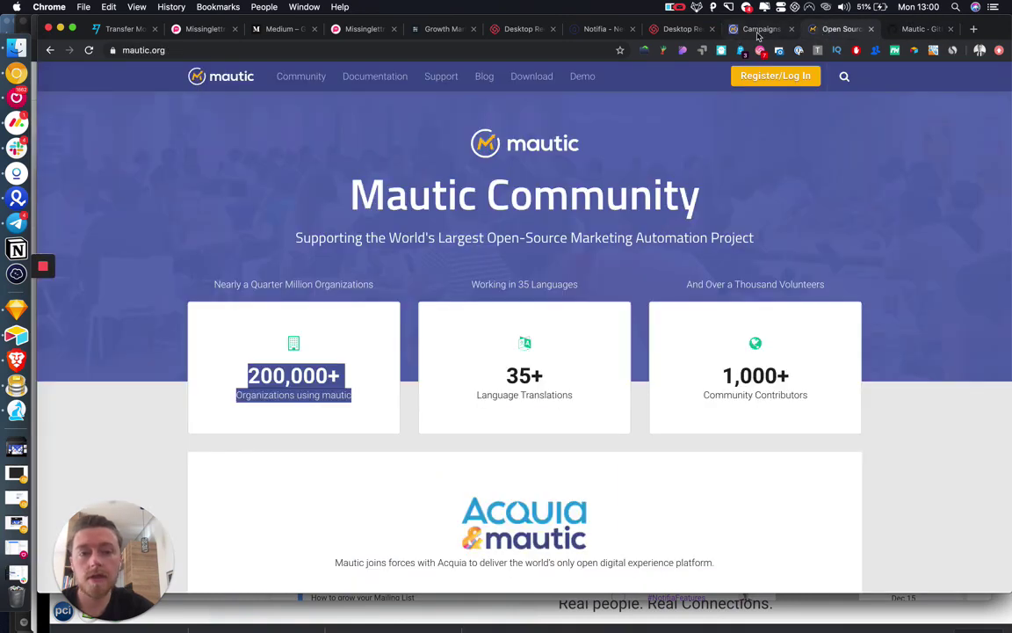
{"action": "left_click", "coordinate": [757, 32]}
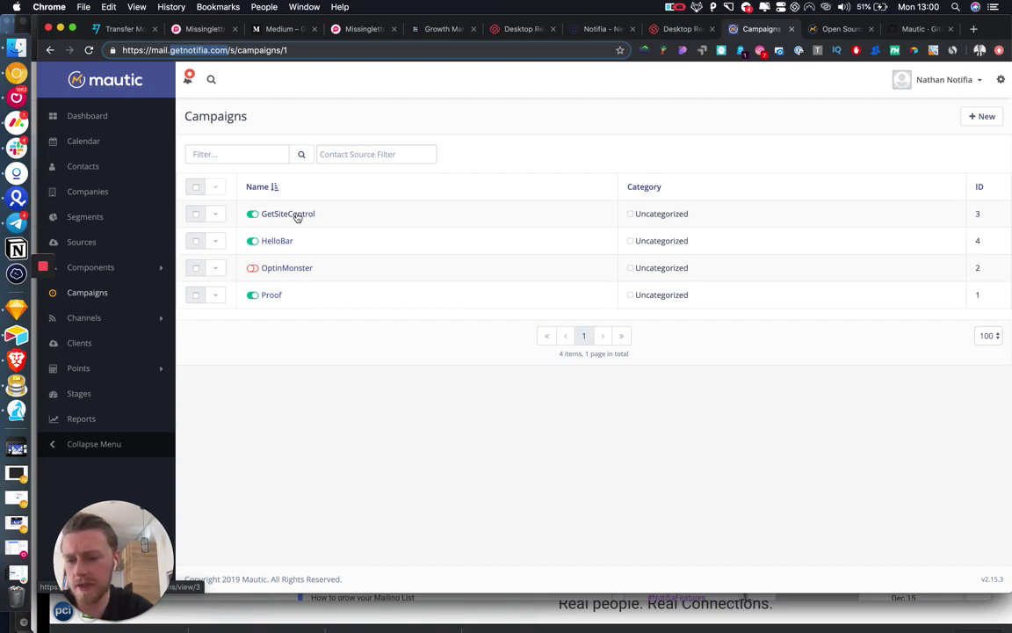
{"action": "left_click", "coordinate": [297, 217]}
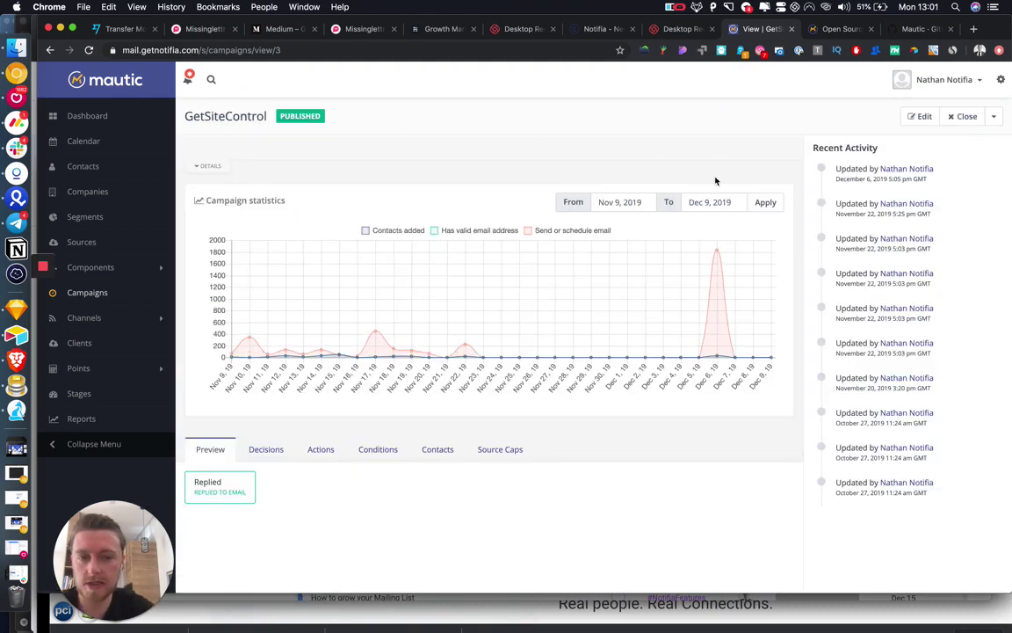
{"action": "left_click", "coordinate": [919, 122]}
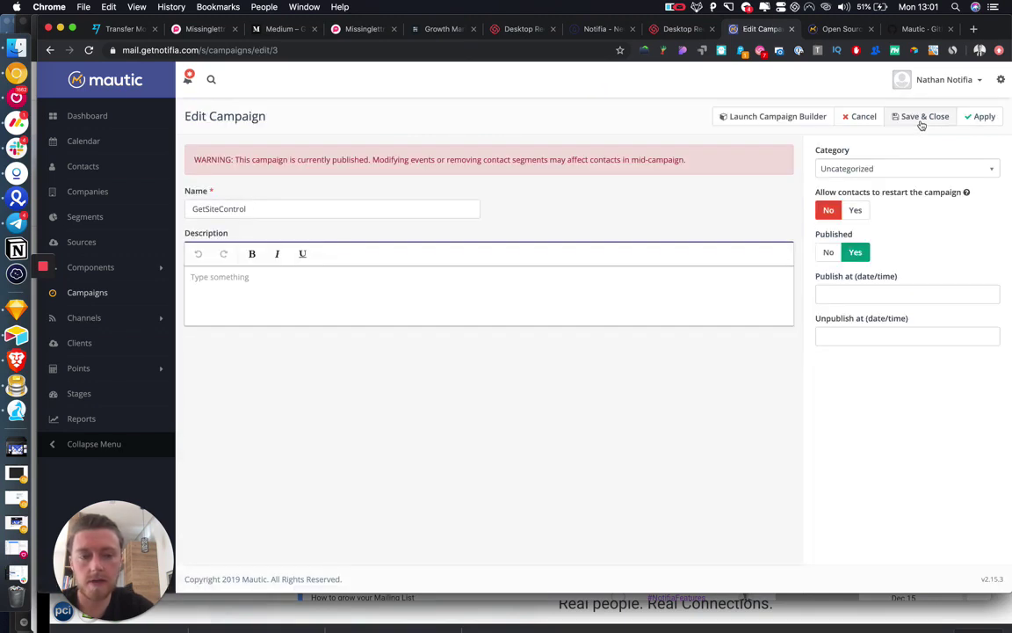
{"action": "left_click", "coordinate": [768, 118]}
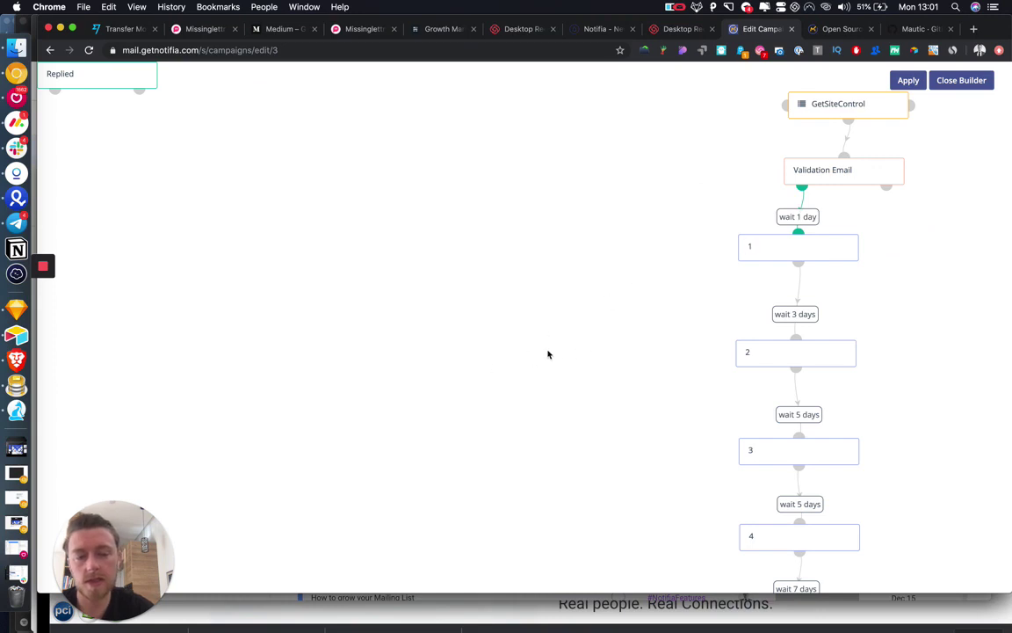
{"action": "scroll", "coordinate": [629, 353], "scroll_direction": "right", "scroll_amount": 5}
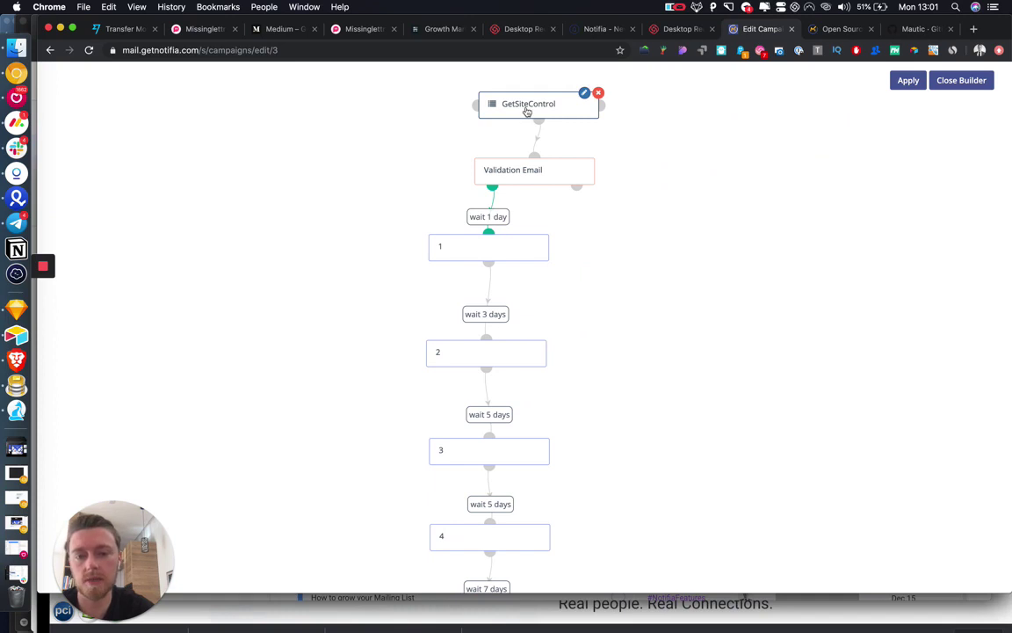
{"action": "left_click", "coordinate": [527, 112]}
{"action": "mouse_move", "coordinate": [534, 171]}
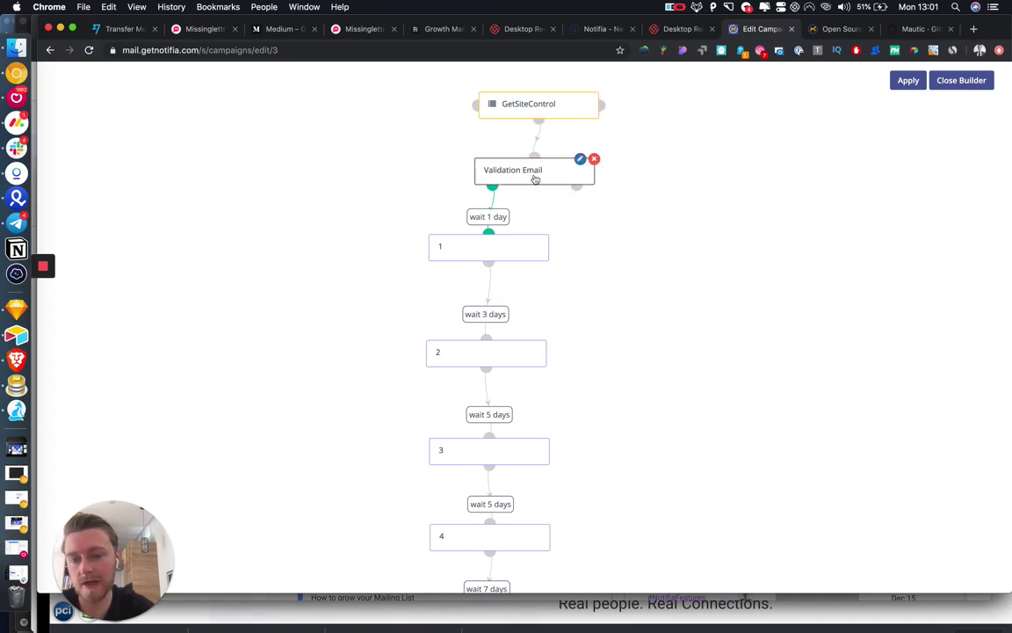
{"action": "scroll", "coordinate": [535, 178], "scroll_direction": "down", "scroll_amount": 5}
{"action": "scroll", "coordinate": [535, 179], "scroll_direction": "down", "scroll_amount": 3}
{"action": "scroll", "coordinate": [503, 122], "scroll_direction": "up", "scroll_amount": 1}
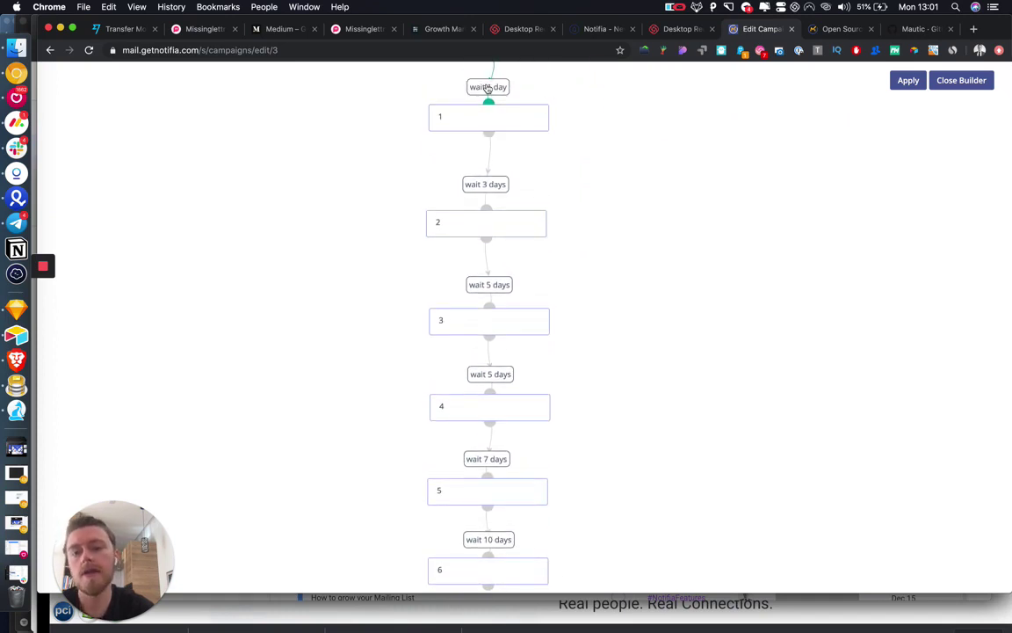
{"action": "mouse_move", "coordinate": [489, 117]}
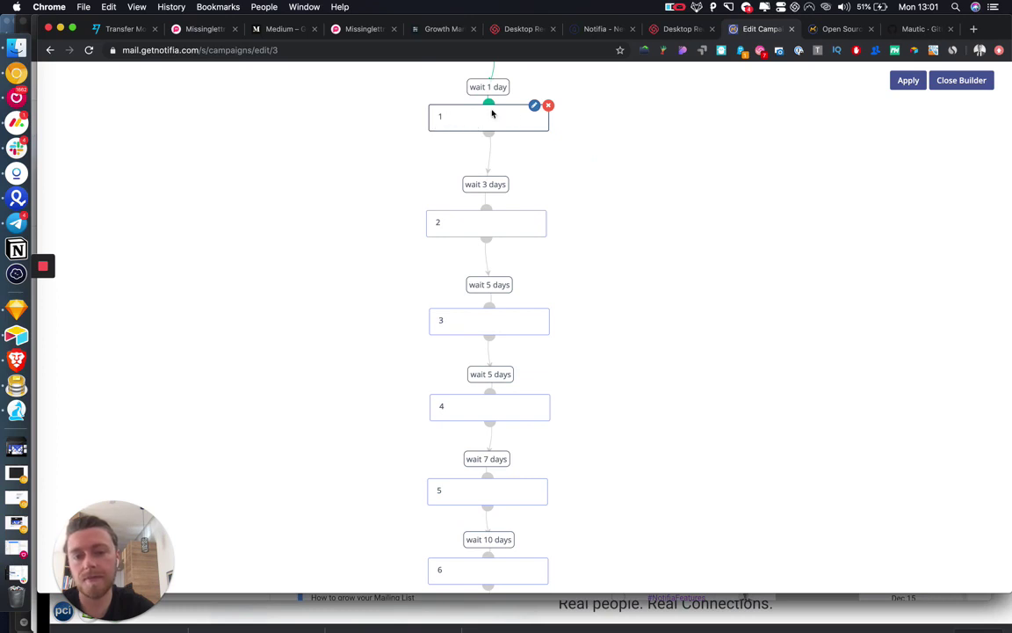
{"action": "scroll", "coordinate": [474, 119], "scroll_direction": "down", "scroll_amount": 2}
{"action": "scroll", "coordinate": [474, 119], "scroll_direction": "down", "scroll_amount": 2}
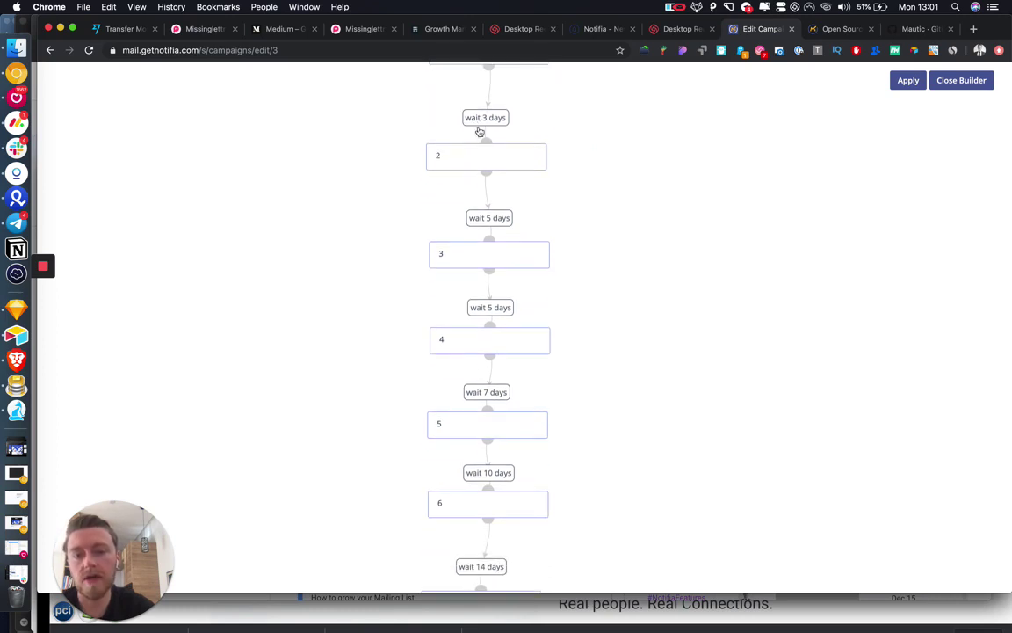
{"action": "scroll", "coordinate": [479, 165], "scroll_direction": "down", "scroll_amount": 2}
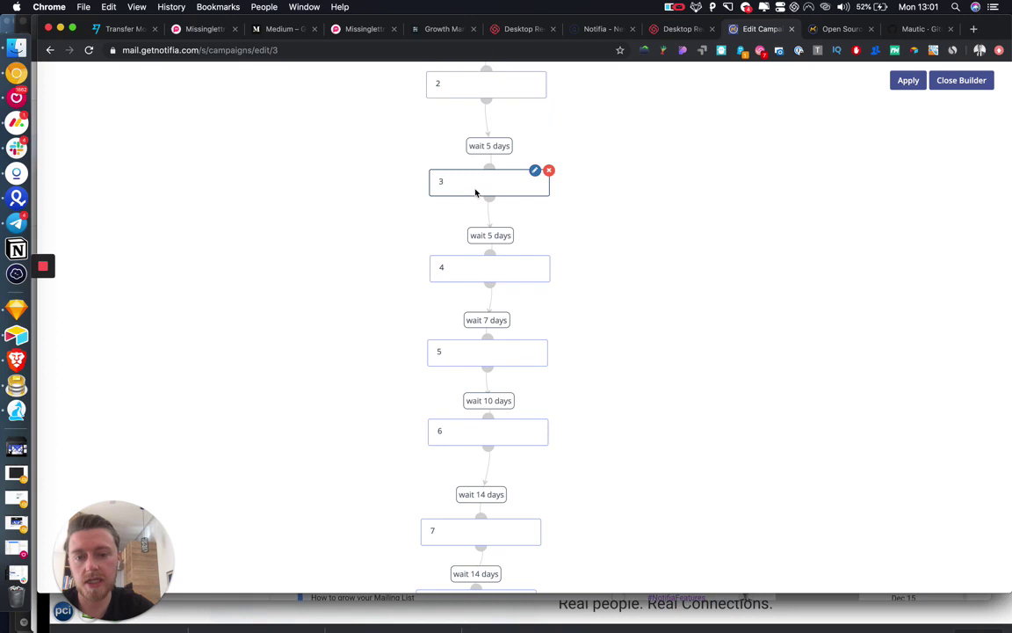
{"action": "scroll", "coordinate": [476, 198], "scroll_direction": "down", "scroll_amount": 2}
{"action": "scroll", "coordinate": [479, 228], "scroll_direction": "down", "scroll_amount": 2}
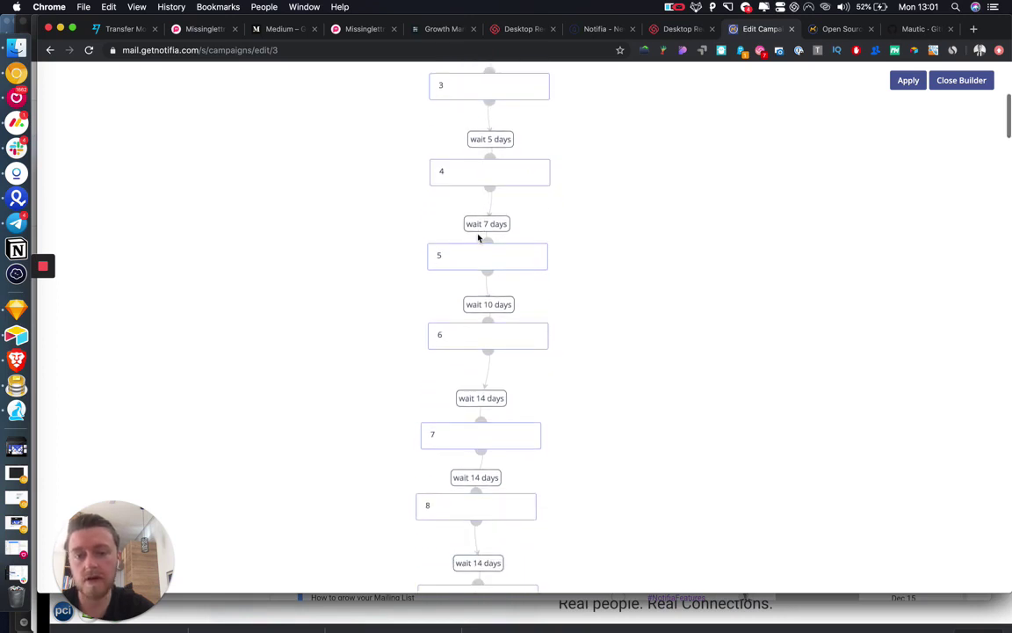
{"action": "scroll", "coordinate": [460, 332], "scroll_direction": "down", "scroll_amount": 5}
{"action": "scroll", "coordinate": [460, 332], "scroll_direction": "down", "scroll_amount": 2}
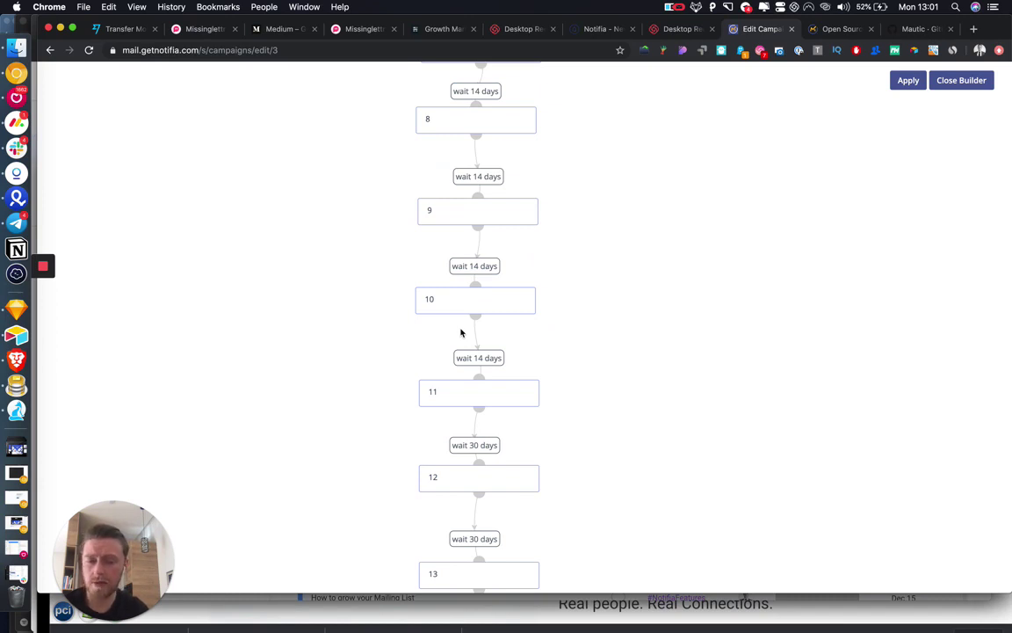
{"action": "scroll", "coordinate": [538, 222], "scroll_direction": "up", "scroll_amount": 15}
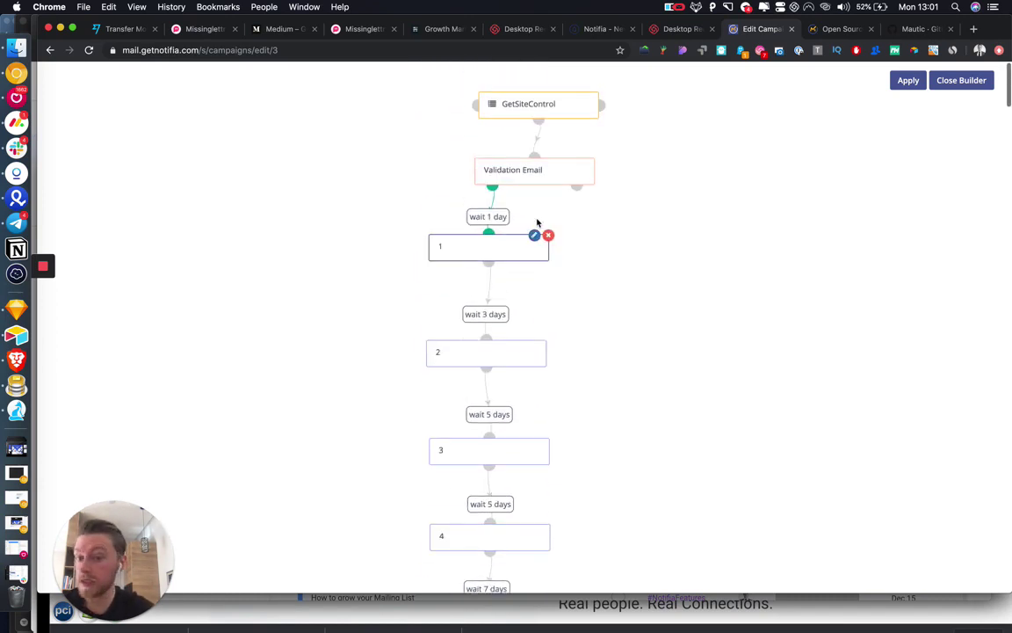
{"action": "scroll", "coordinate": [519, 332], "scroll_direction": "down", "scroll_amount": 15}
{"action": "scroll", "coordinate": [514, 339], "scroll_direction": "down", "scroll_amount": 4}
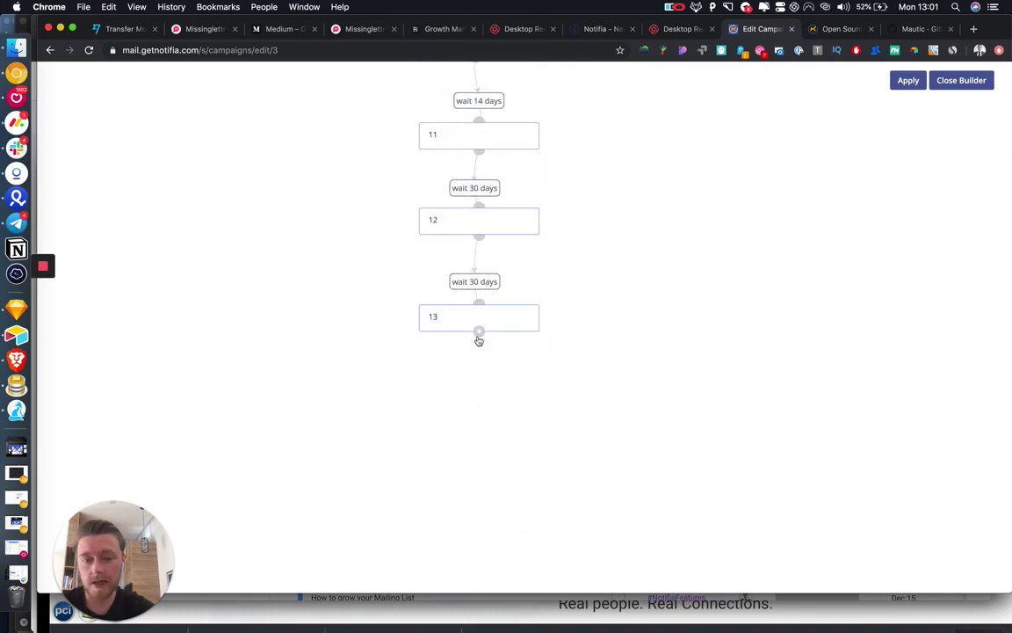
{"action": "left_click", "coordinate": [479, 338]}
{"action": "left_click", "coordinate": [462, 479]}
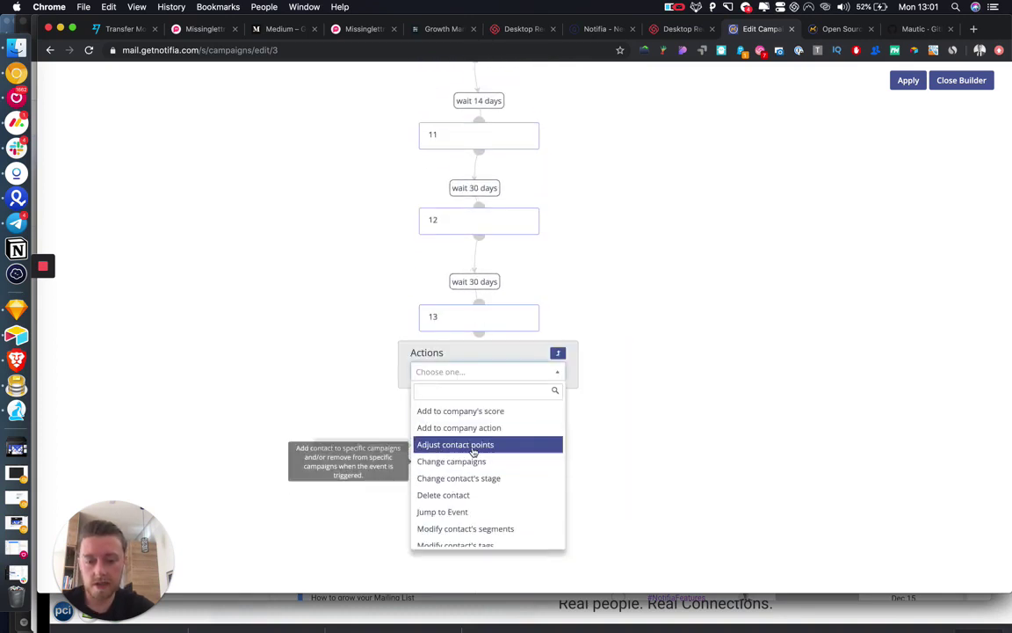
{"action": "left_click", "coordinate": [363, 408]}
{"action": "left_click", "coordinate": [427, 378]}
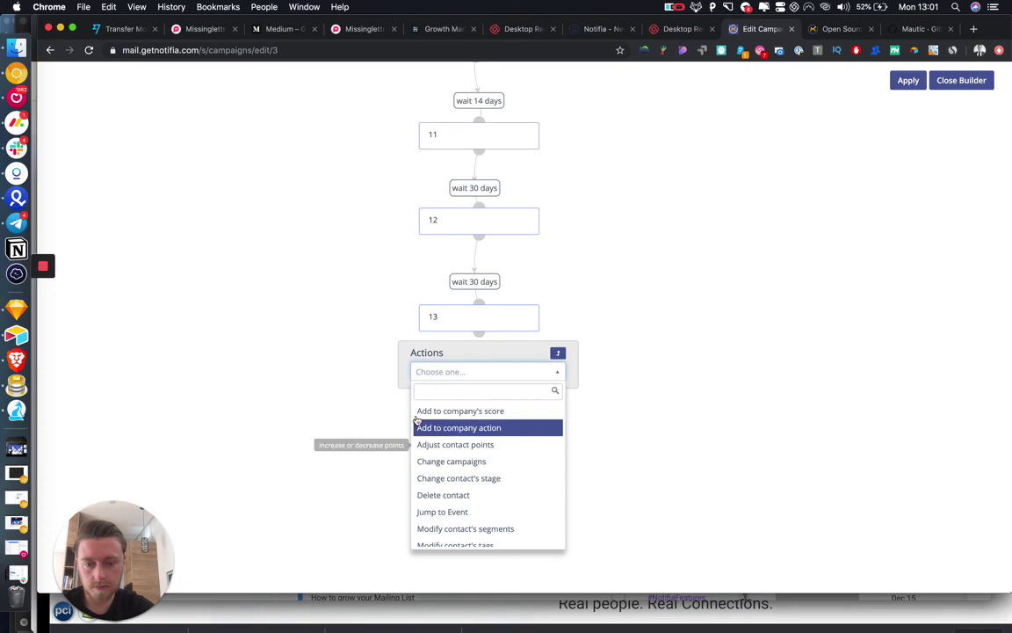
{"action": "left_click", "coordinate": [592, 361]}
{"action": "left_click", "coordinate": [479, 333]}
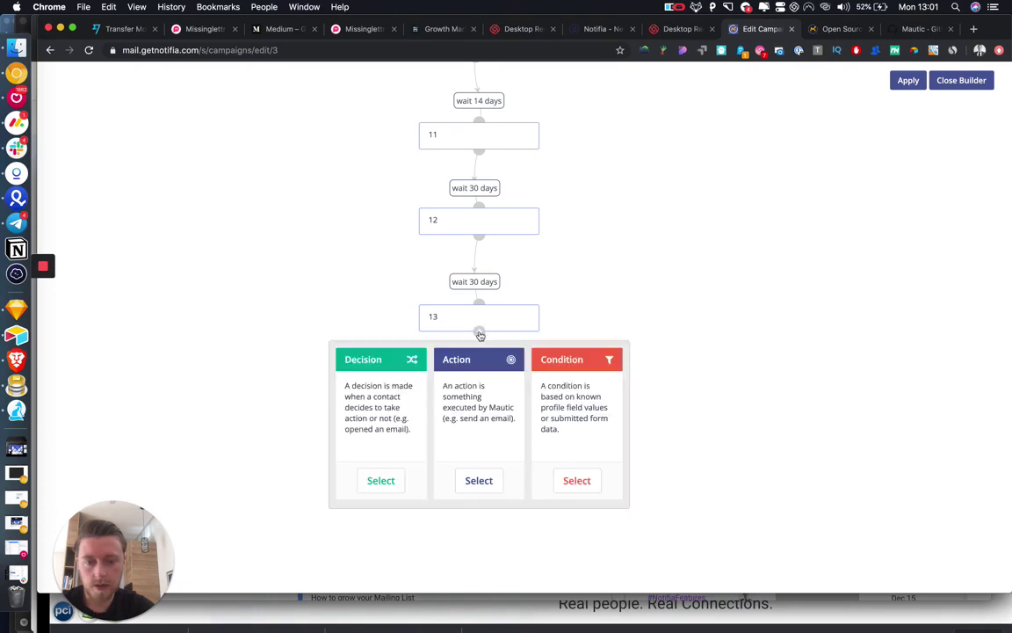
{"action": "left_click", "coordinate": [381, 481]}
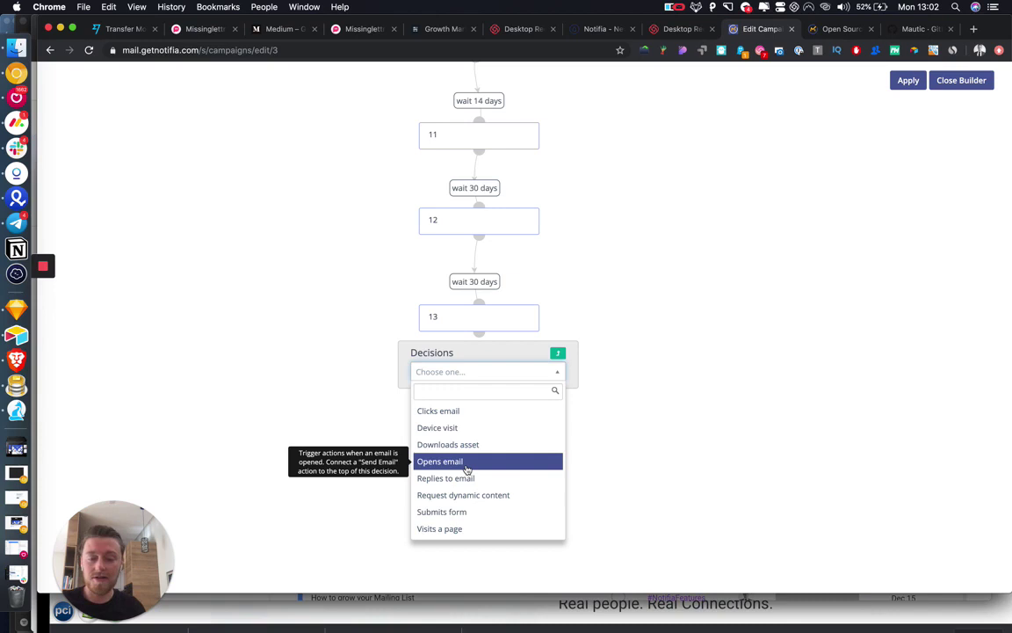
{"action": "left_click", "coordinate": [603, 386]}
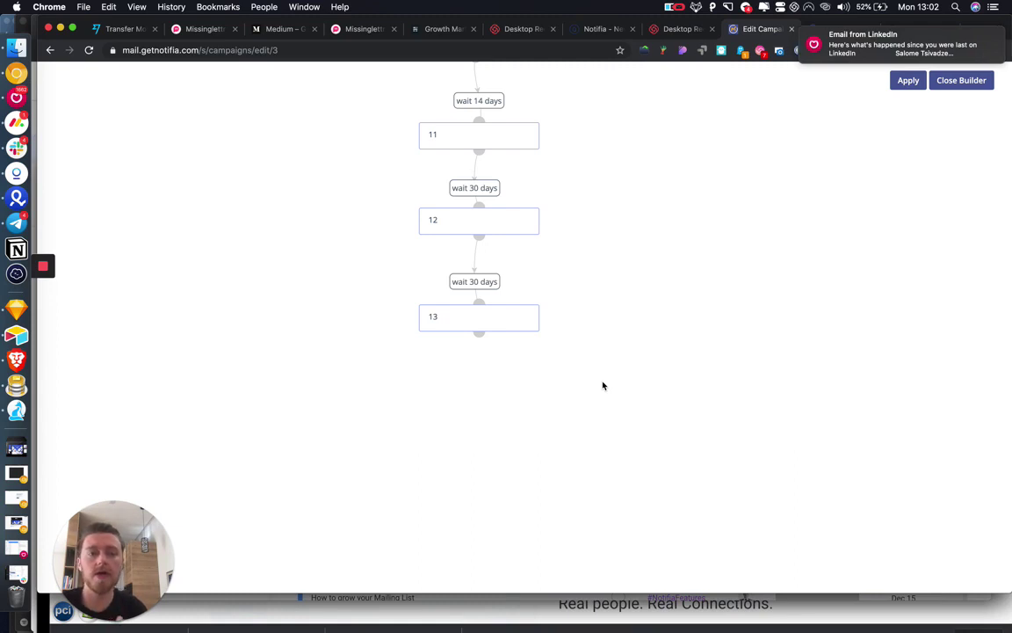
{"action": "left_click", "coordinate": [478, 335]}
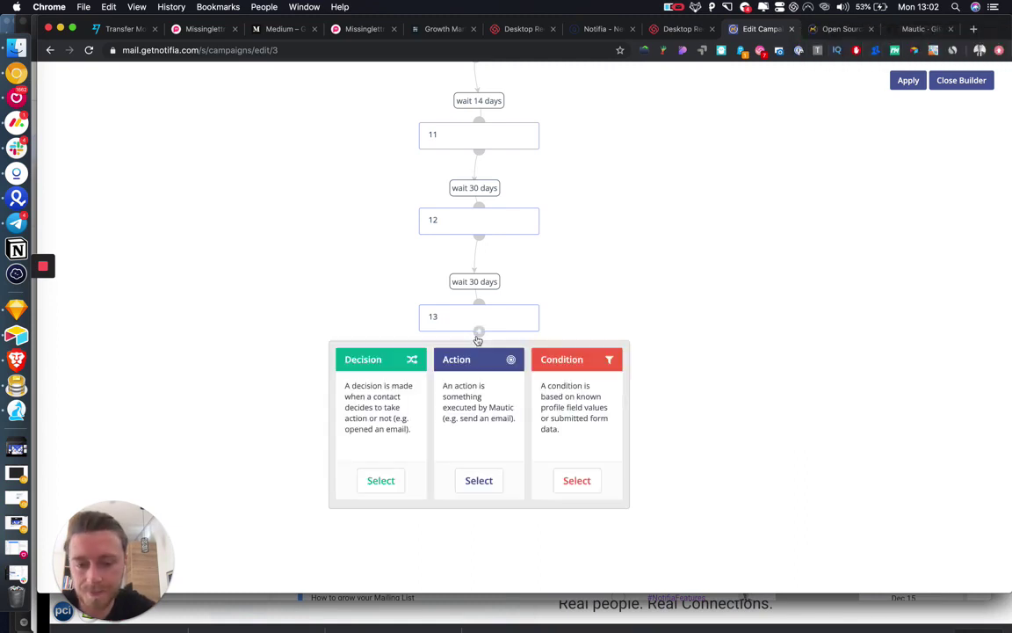
{"action": "left_click", "coordinate": [478, 480]}
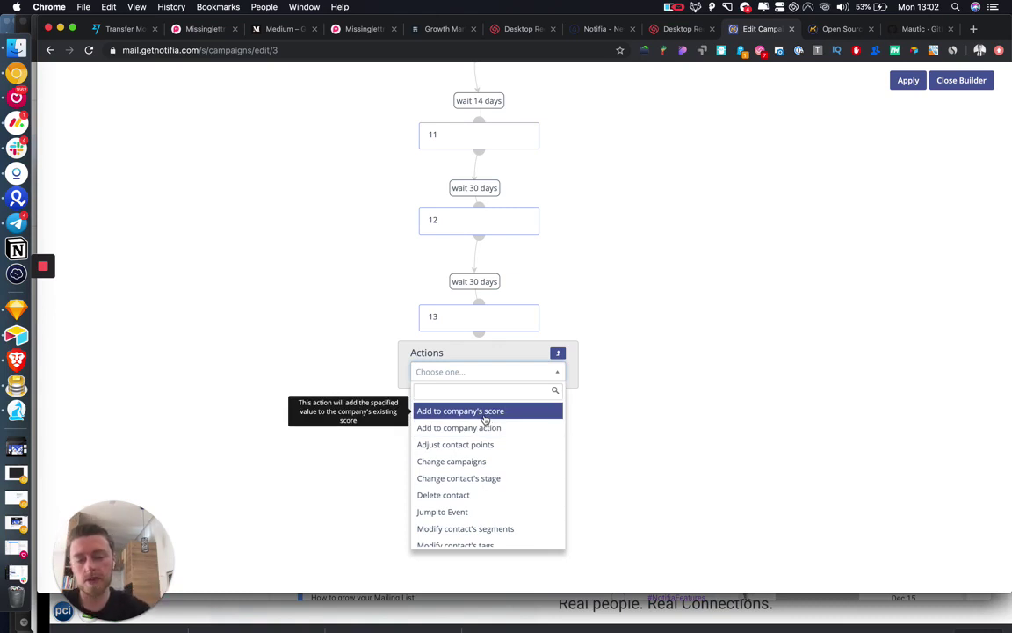
{"action": "scroll", "coordinate": [474, 439], "scroll_direction": "down", "scroll_amount": 2}
{"action": "scroll", "coordinate": [470, 448], "scroll_direction": "down", "scroll_amount": 3}
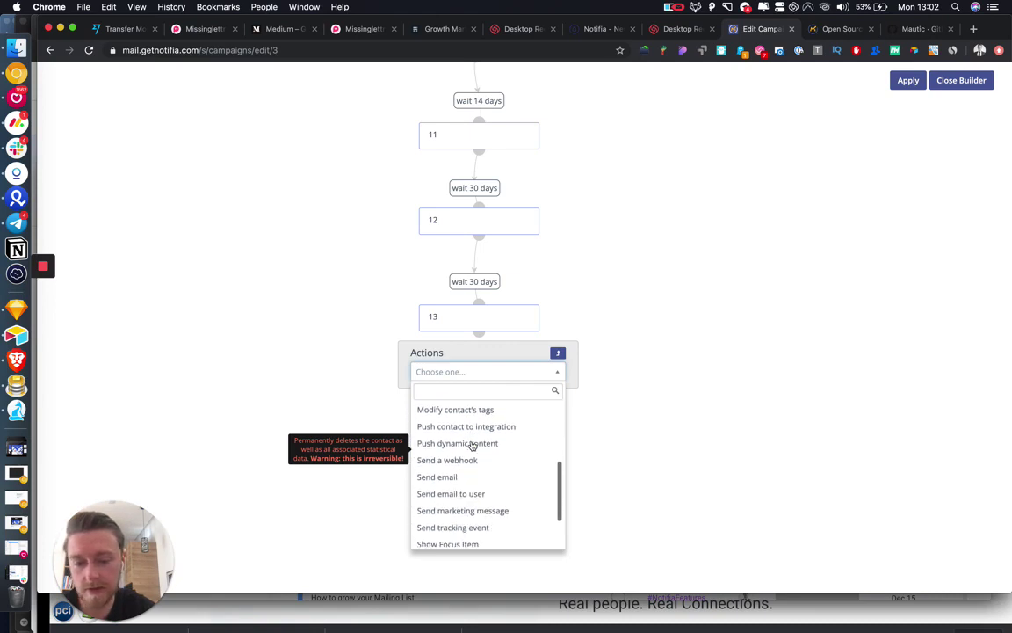
{"action": "scroll", "coordinate": [456, 466], "scroll_direction": "down", "scroll_amount": 2}
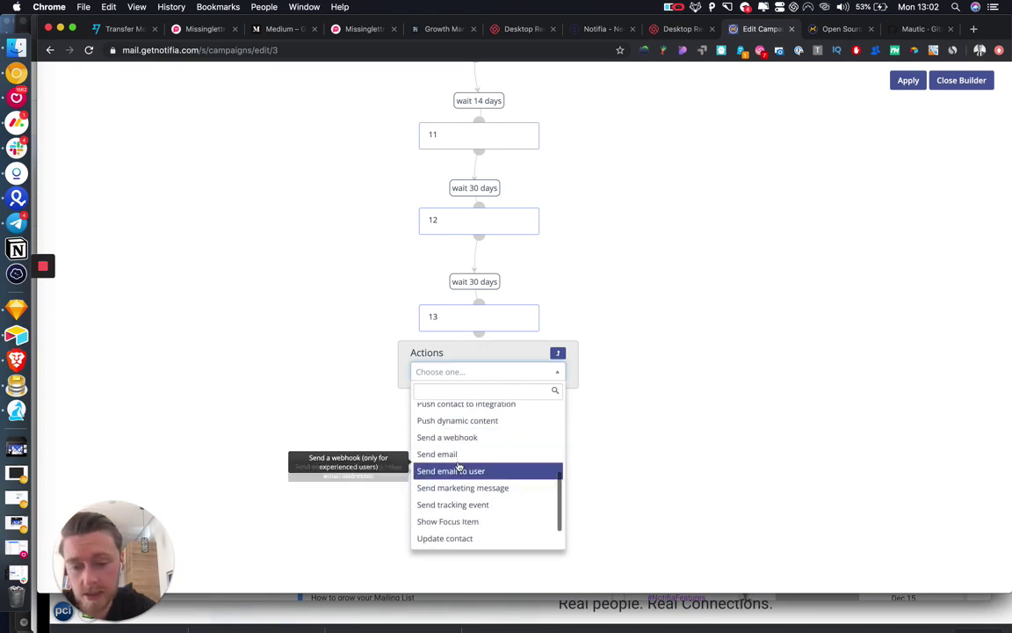
{"action": "scroll", "coordinate": [454, 507], "scroll_direction": "down", "scroll_amount": 1}
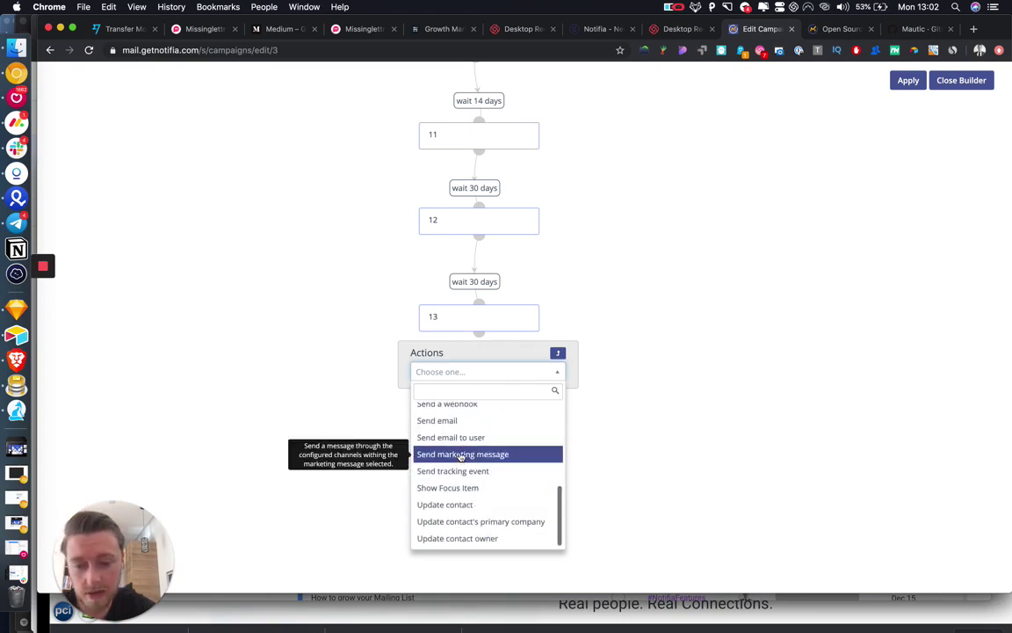
{"action": "left_click", "coordinate": [364, 477]}
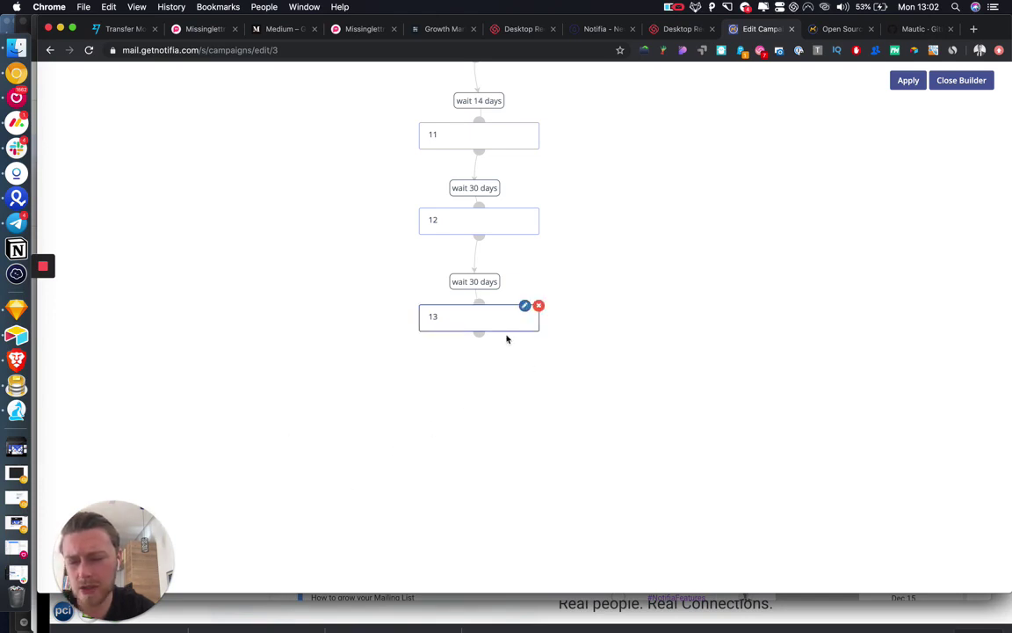
Step: Apply the GetSiteControl campaign flow changes and close the builder
{"action": "scroll", "coordinate": [483, 342], "scroll_direction": "up", "scroll_amount": 15}
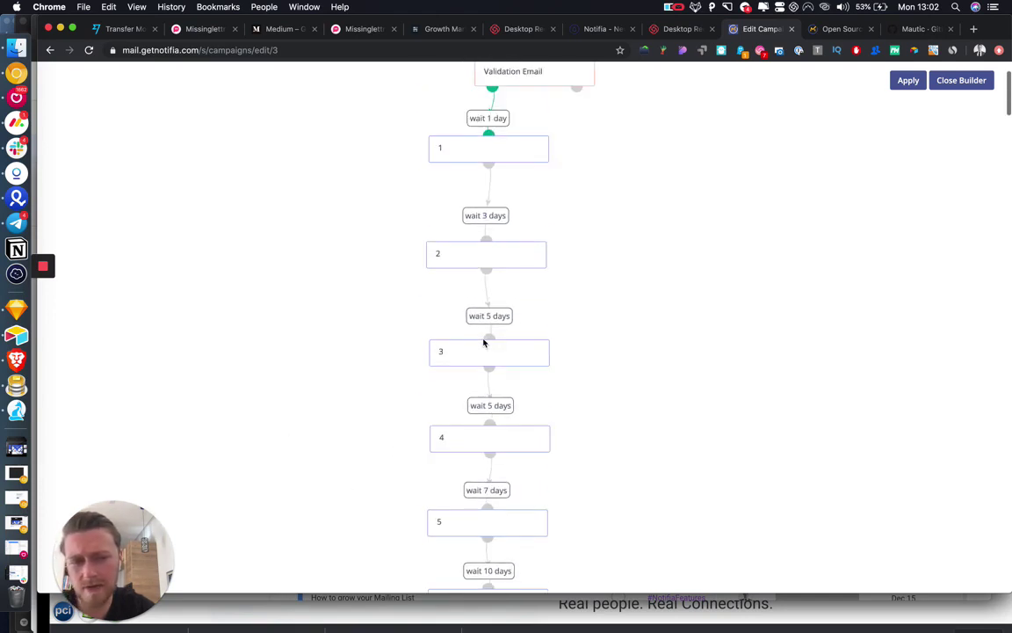
{"action": "left_click", "coordinate": [909, 80]}
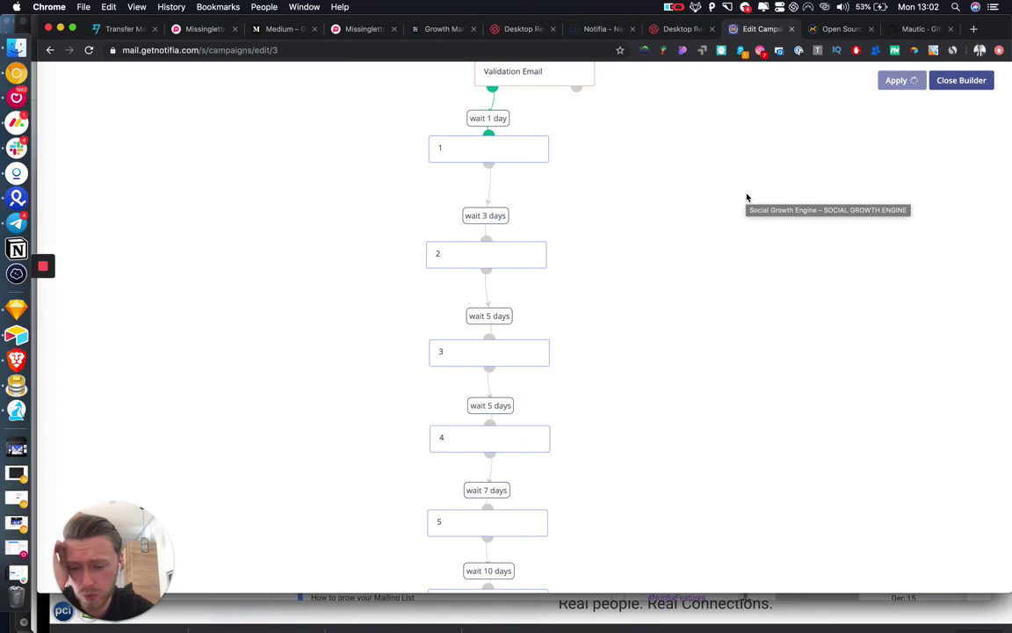
{"action": "left_click", "coordinate": [963, 81]}
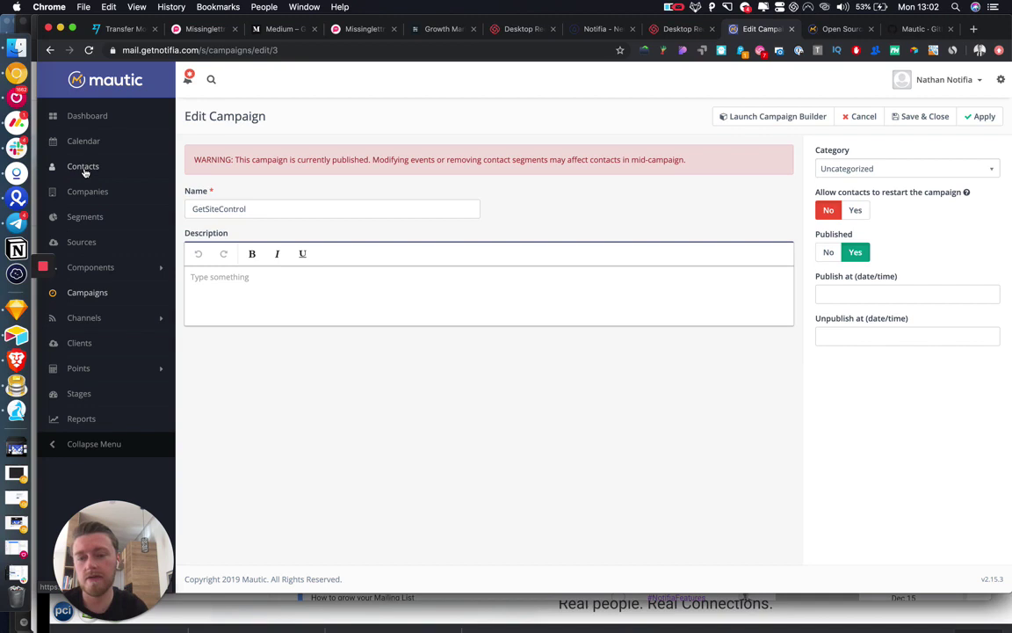
Step: Open Manage Plugins from the settings panel, then switch to the Mautic GitHub tab
{"action": "left_click", "coordinate": [999, 80]}
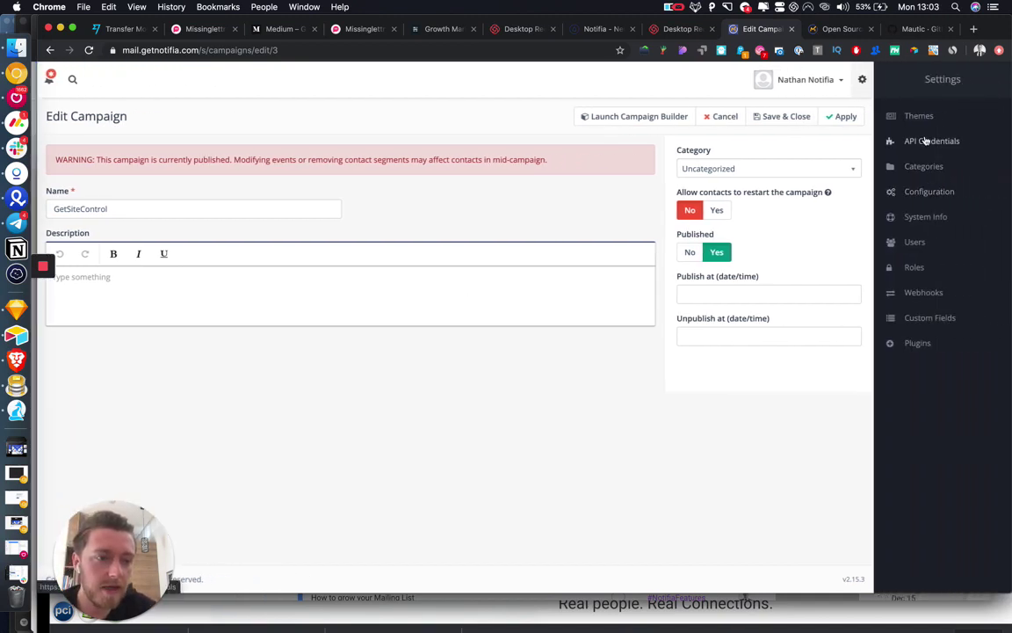
{"action": "key", "text": "Escape"}
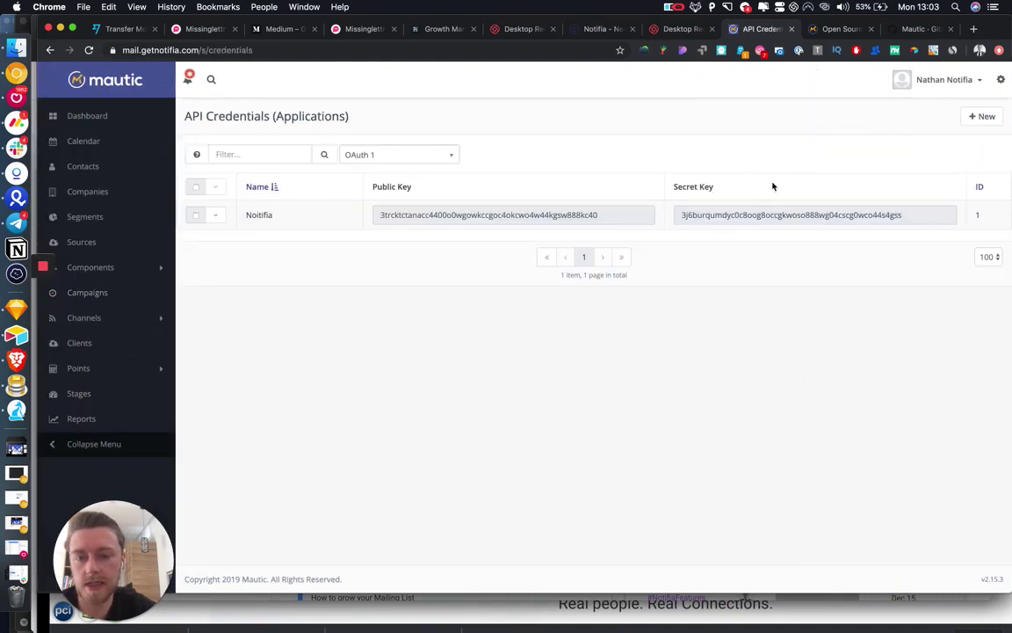
{"action": "left_click", "coordinate": [999, 80]}
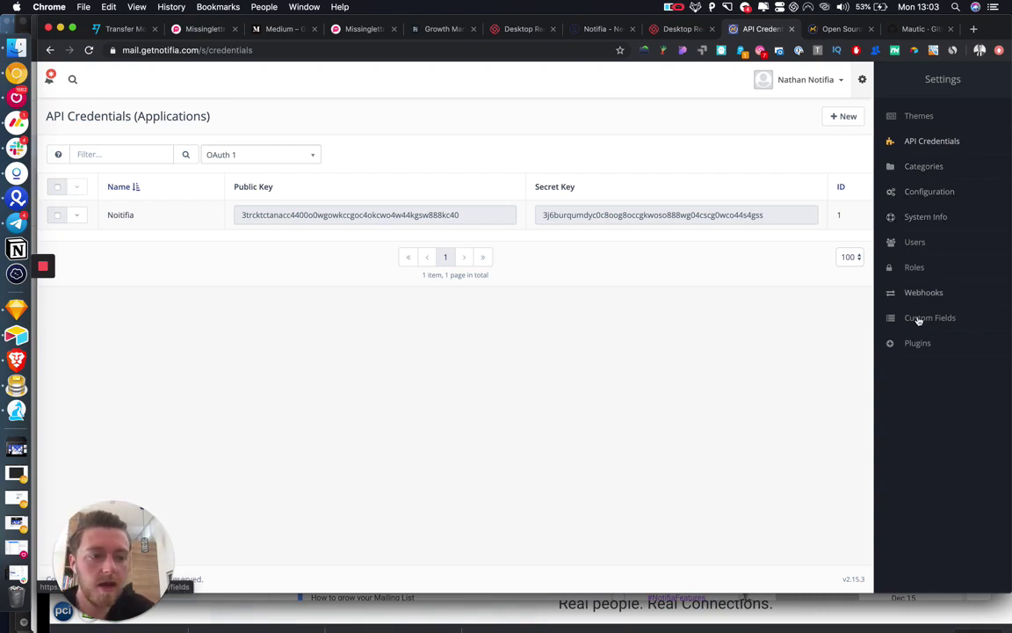
{"action": "left_click", "coordinate": [924, 344]}
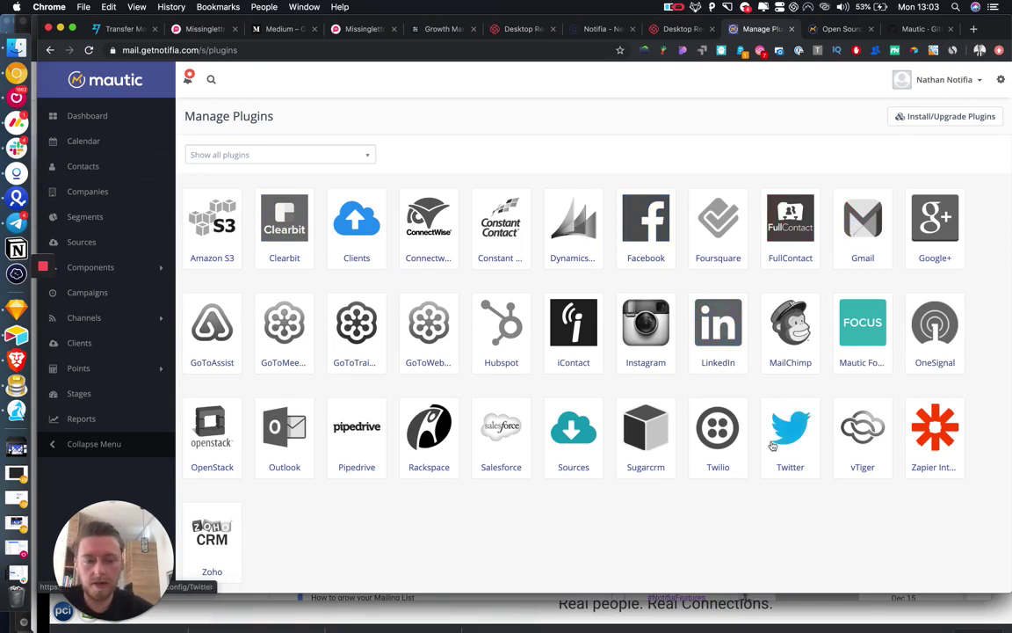
{"action": "left_click", "coordinate": [921, 29]}
Step: Search all of GitHub for 'mautic facebook' and review the five repository results
{"action": "left_click", "coordinate": [640, 83]}
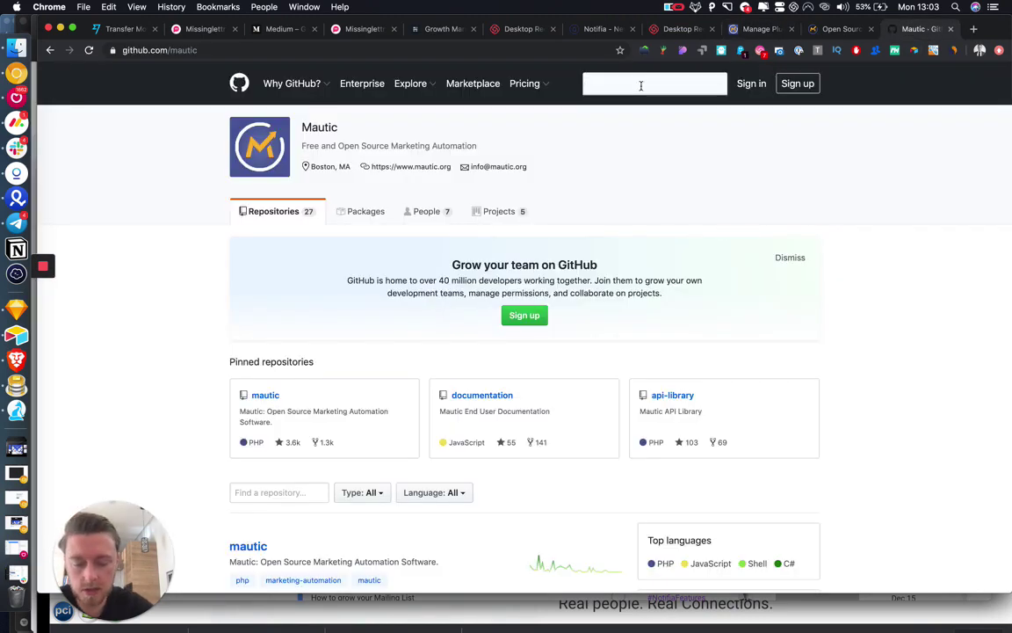
{"action": "type", "text": "mautic fac"}
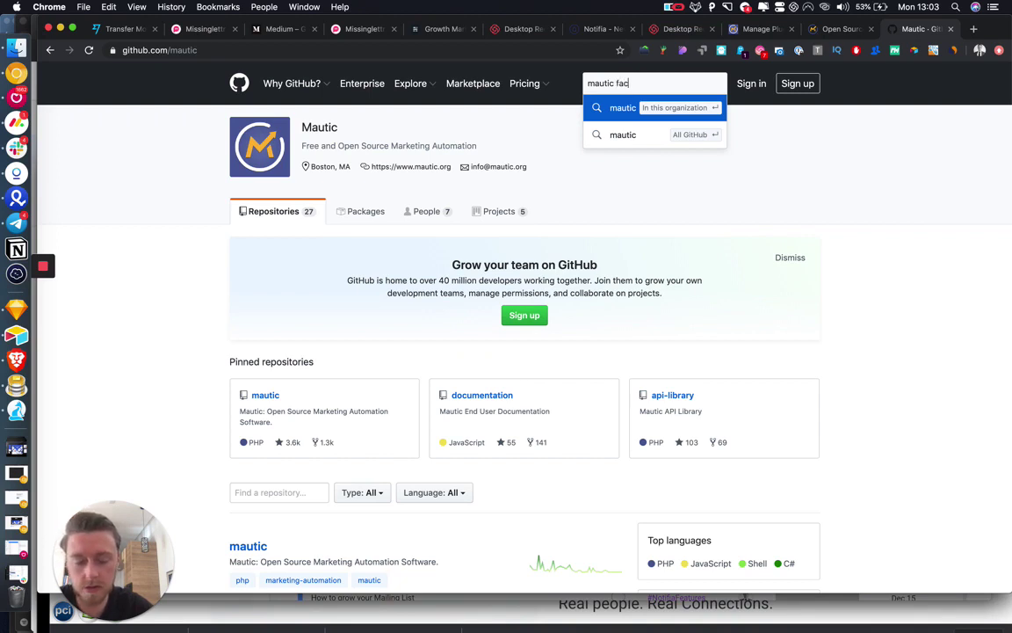
{"action": "type", "text": "ebook"}
{"action": "key", "text": "Return"}
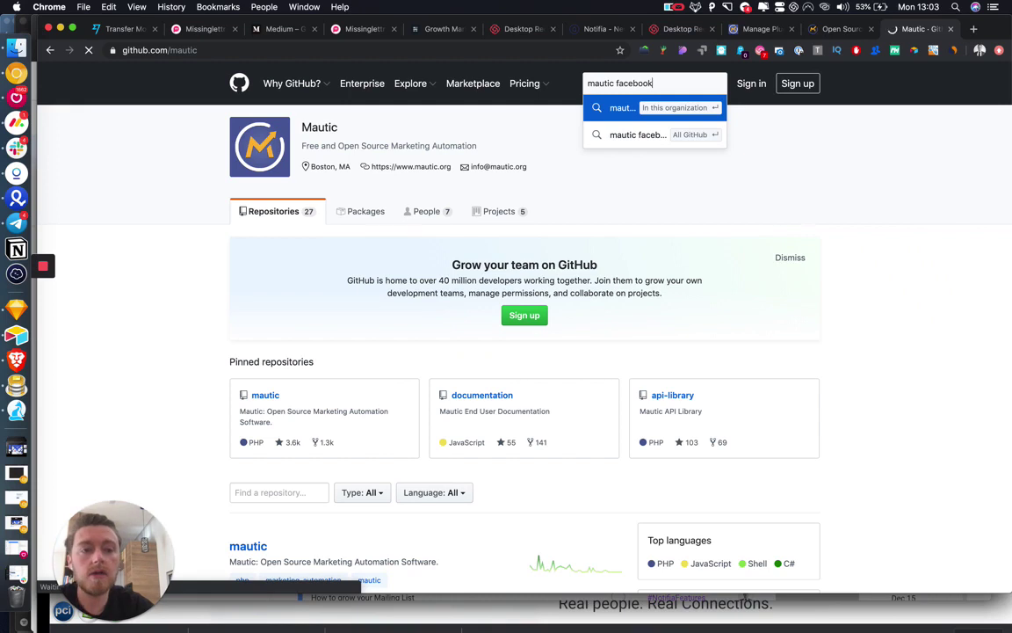
{"action": "left_click", "coordinate": [692, 82]}
{"action": "key", "text": "BackSpace"}
{"action": "type", "text": "mautic fa"}
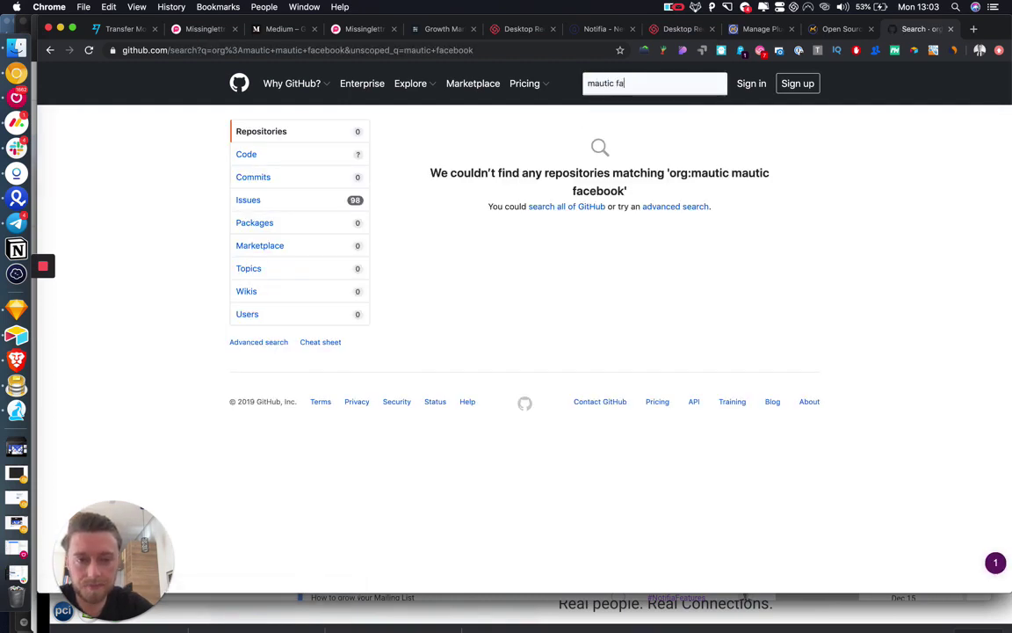
{"action": "type", "text": "cebook"}
{"action": "key", "text": "Return"}
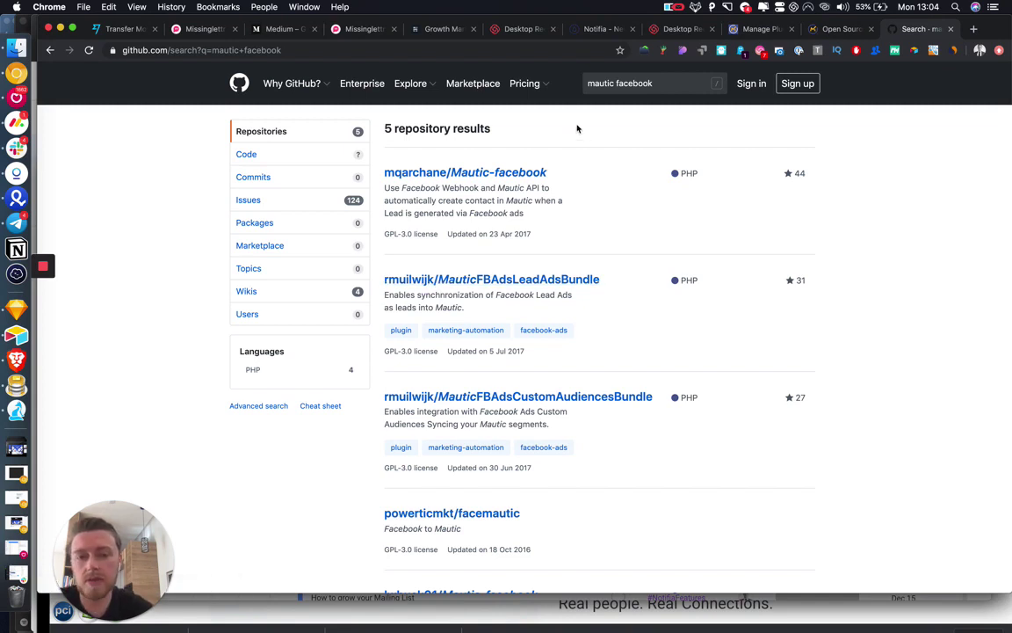
{"action": "scroll", "coordinate": [545, 158], "scroll_direction": "down", "scroll_amount": 3}
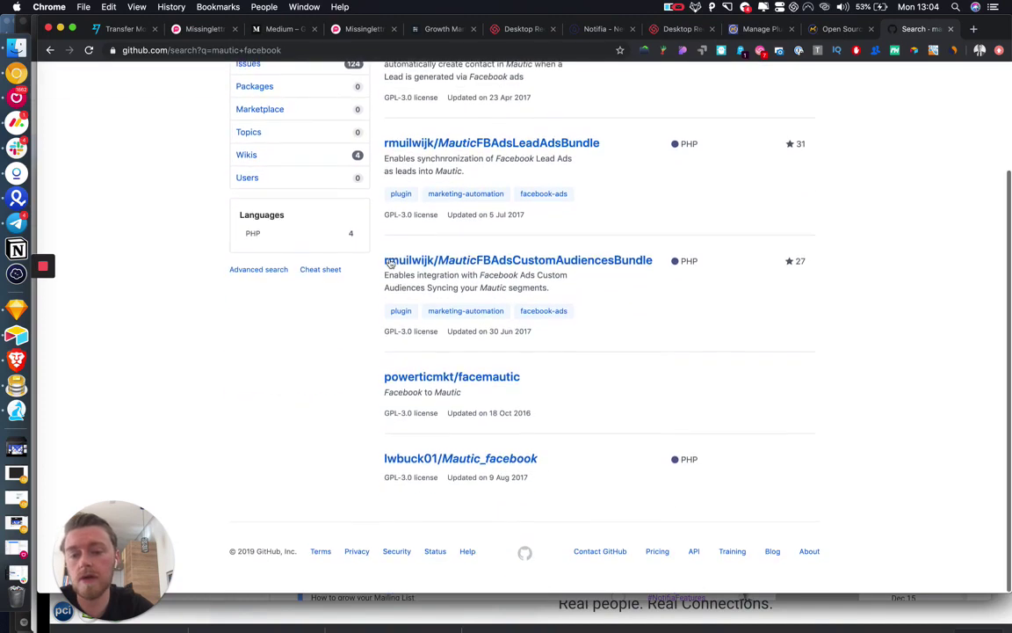
{"action": "scroll", "coordinate": [509, 180], "scroll_direction": "up", "scroll_amount": 3}
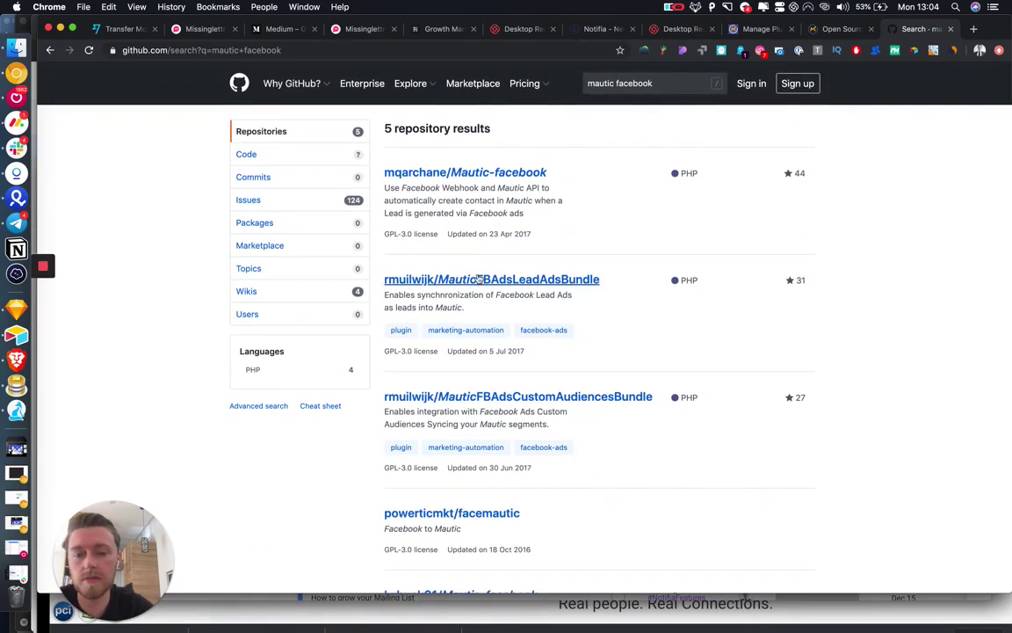
Step: Return to Manage Plugins and run Install/Upgrade Plugins, which finds nothing new
{"action": "left_click", "coordinate": [826, 30]}
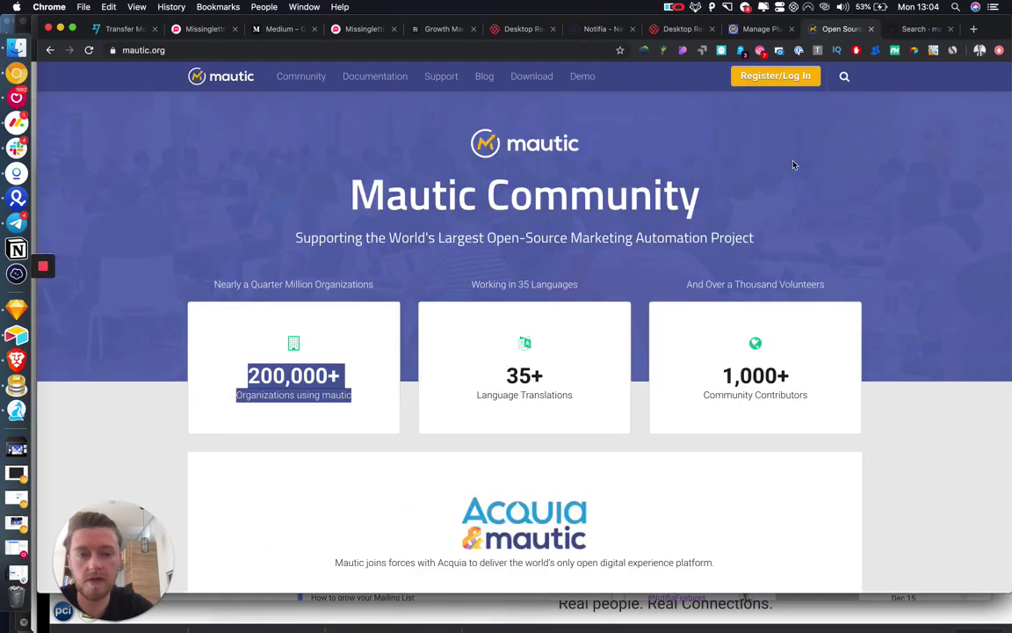
{"action": "left_click", "coordinate": [756, 29]}
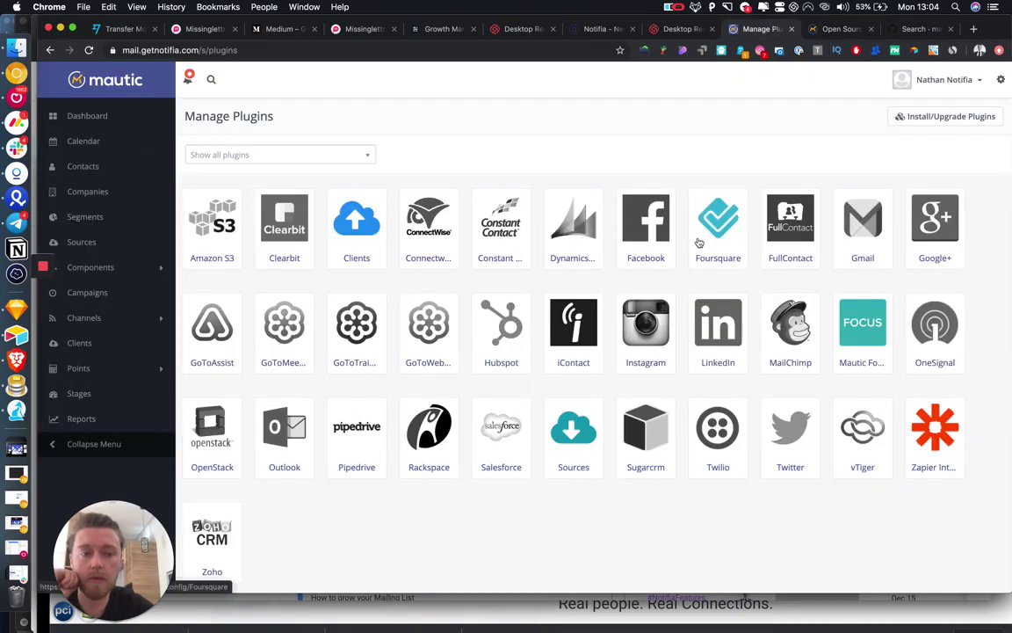
{"action": "left_click", "coordinate": [928, 121]}
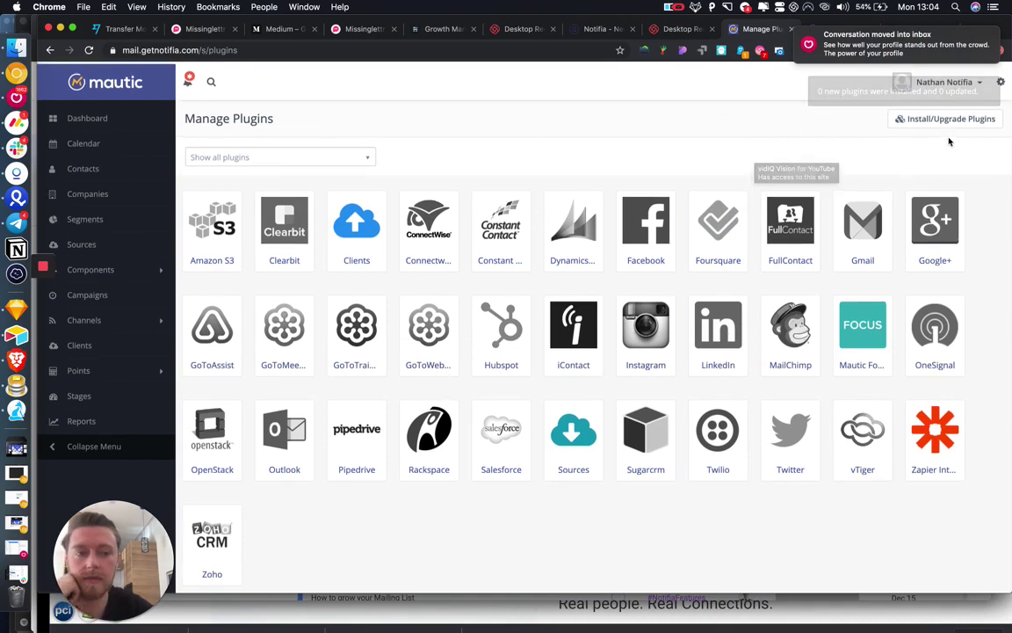
{"action": "left_click", "coordinate": [1002, 79]}
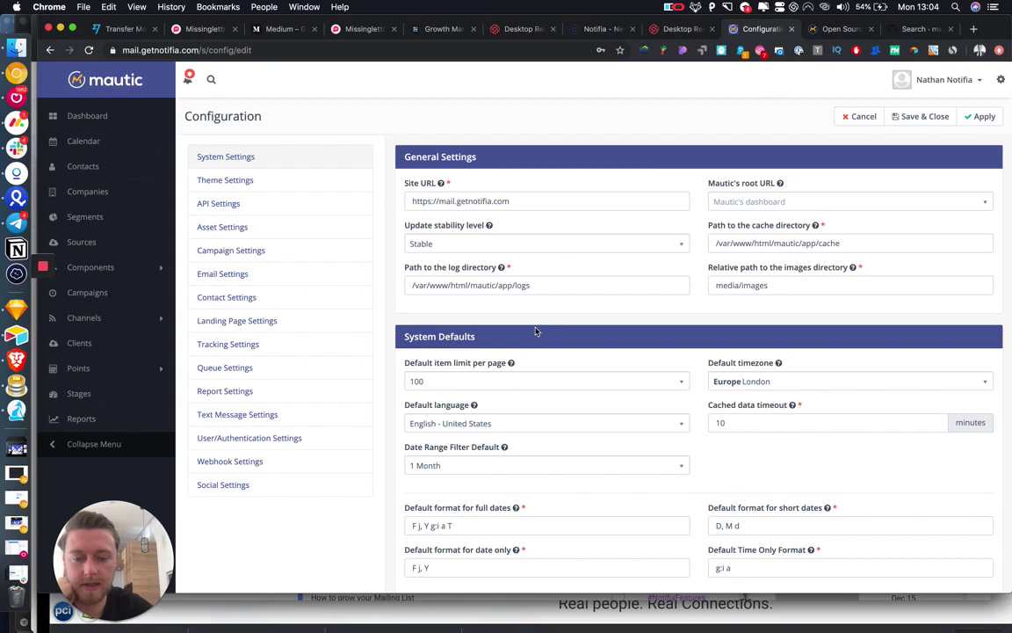
Step: Show Email Settings and review the mail service list, keeping Sendgrid - API
{"action": "left_click", "coordinate": [235, 280]}
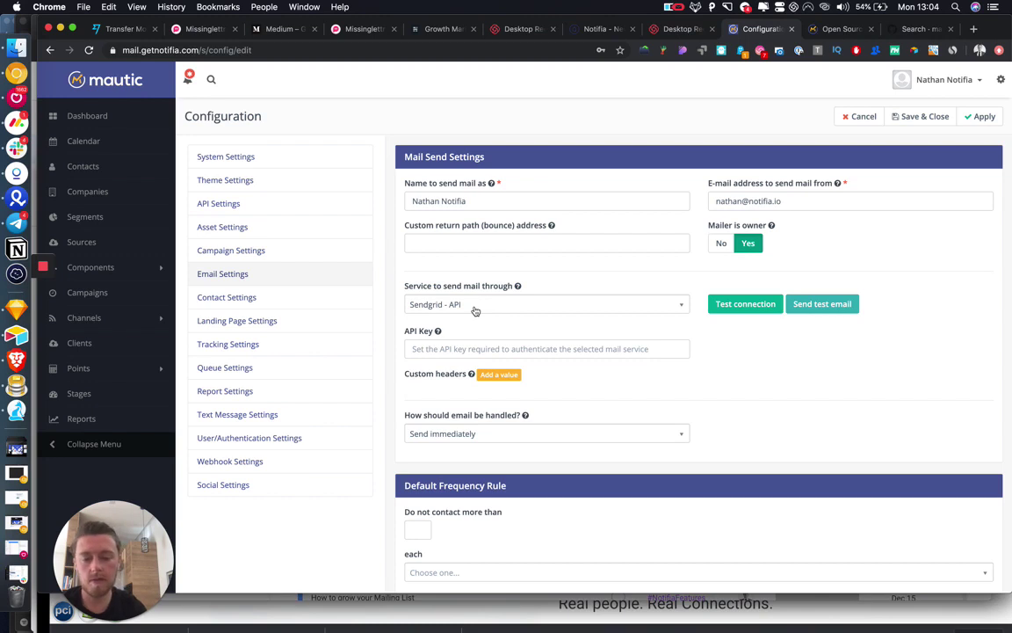
{"action": "left_click", "coordinate": [474, 310]}
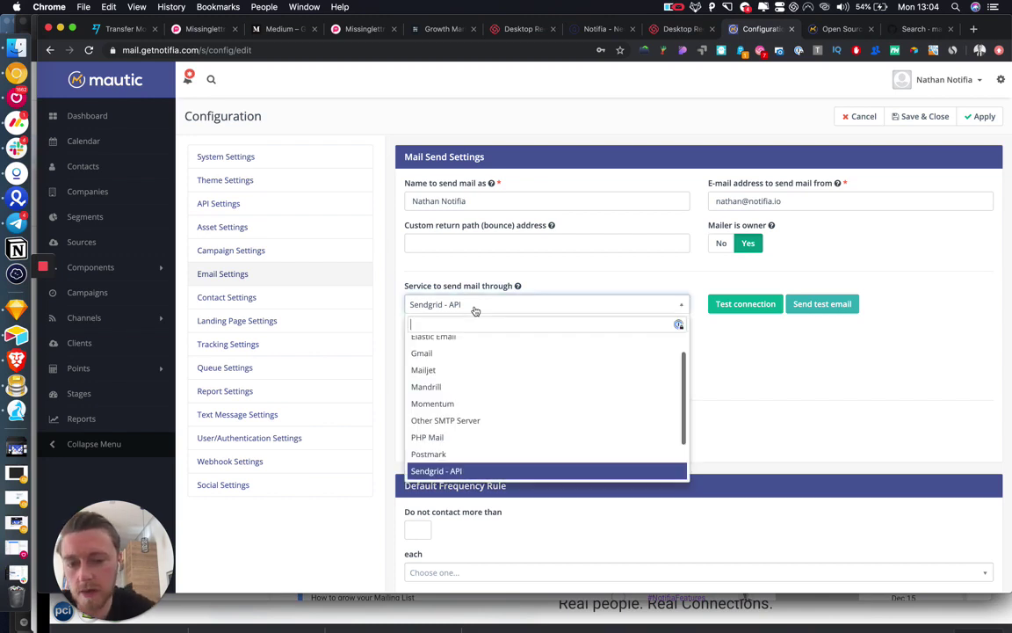
{"action": "scroll", "coordinate": [470, 359], "scroll_direction": "up", "scroll_amount": 5}
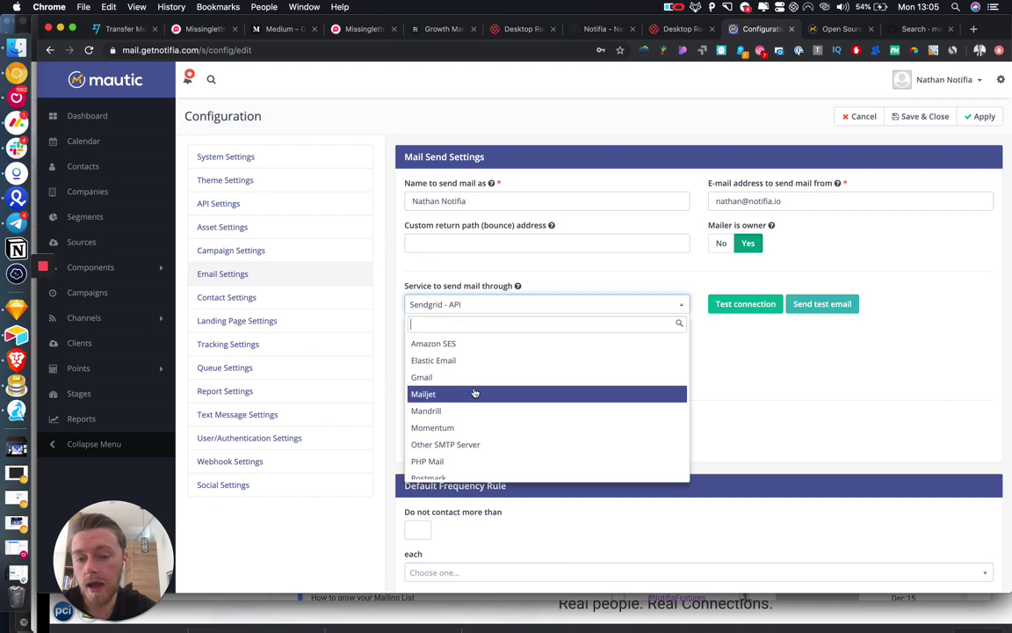
{"action": "scroll", "coordinate": [475, 391], "scroll_direction": "down", "scroll_amount": 1}
{"action": "scroll", "coordinate": [452, 435], "scroll_direction": "down", "scroll_amount": 1}
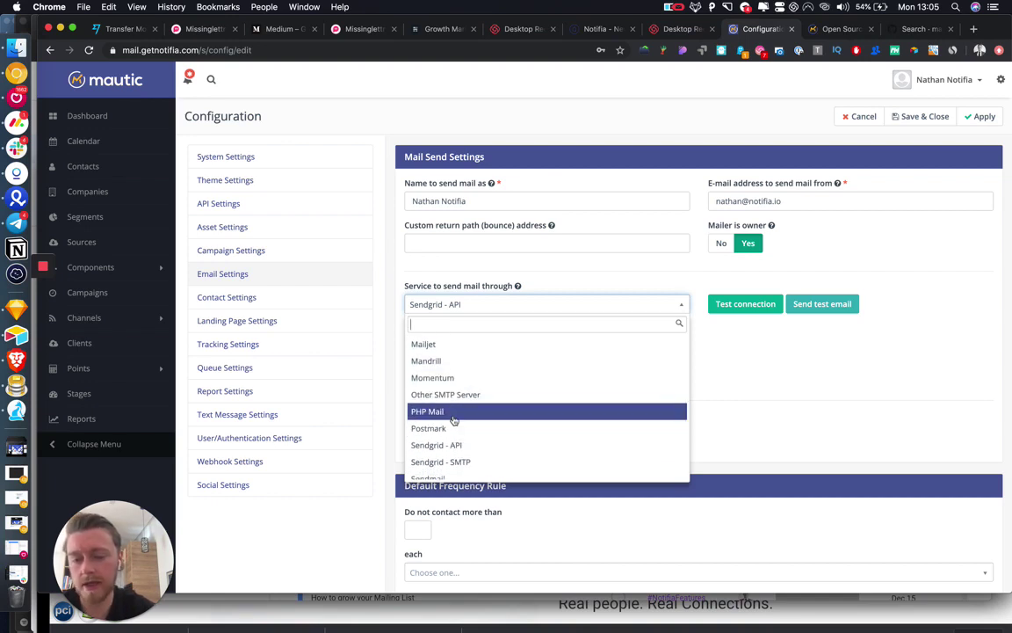
{"action": "scroll", "coordinate": [457, 444], "scroll_direction": "down", "scroll_amount": 1}
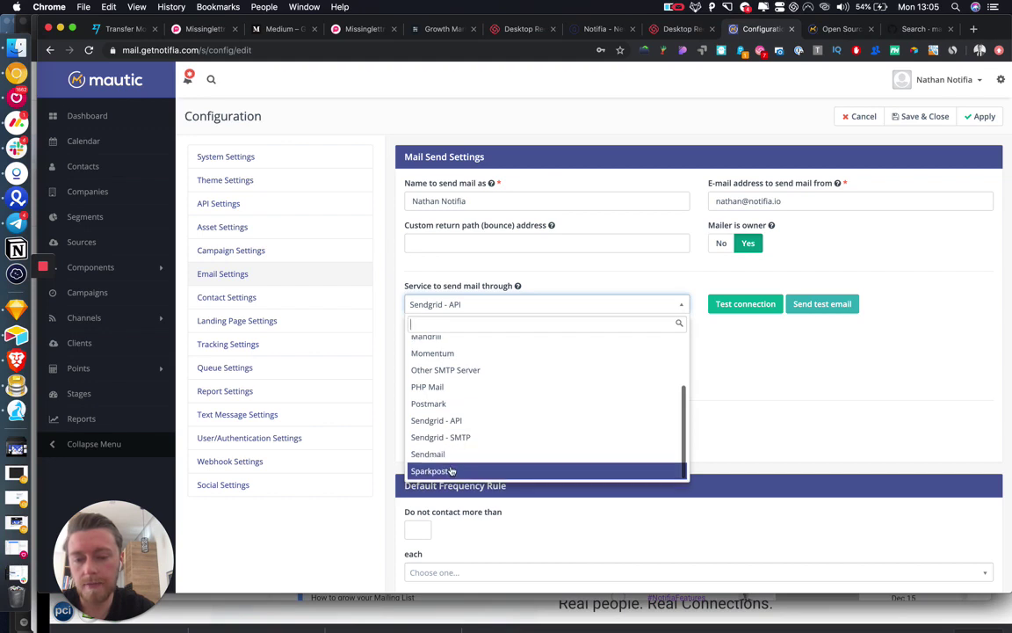
{"action": "scroll", "coordinate": [458, 441], "scroll_direction": "up", "scroll_amount": 2}
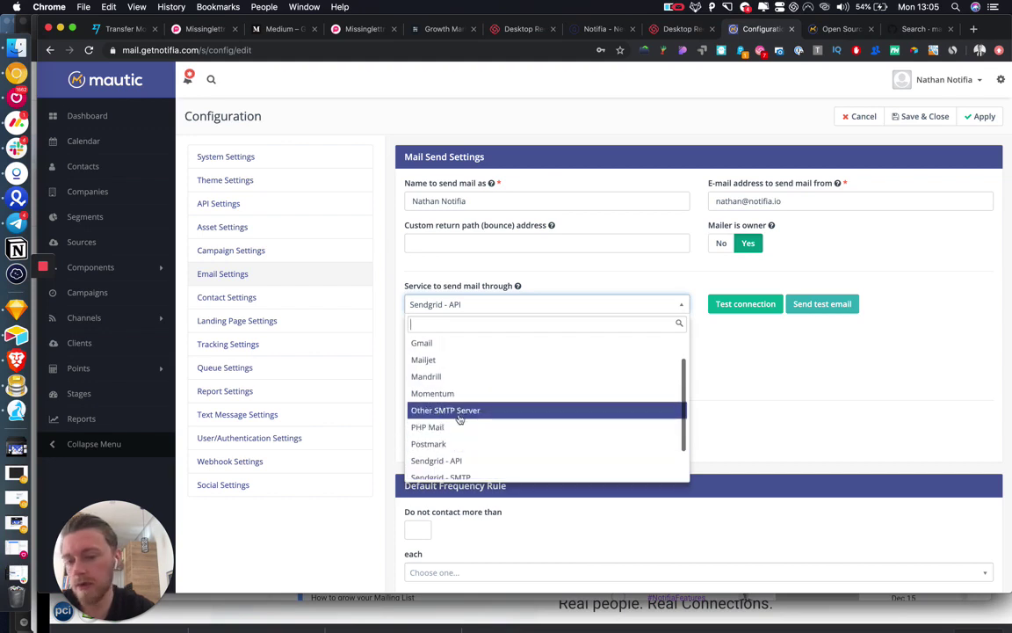
{"action": "scroll", "coordinate": [443, 404], "scroll_direction": "up", "scroll_amount": 2}
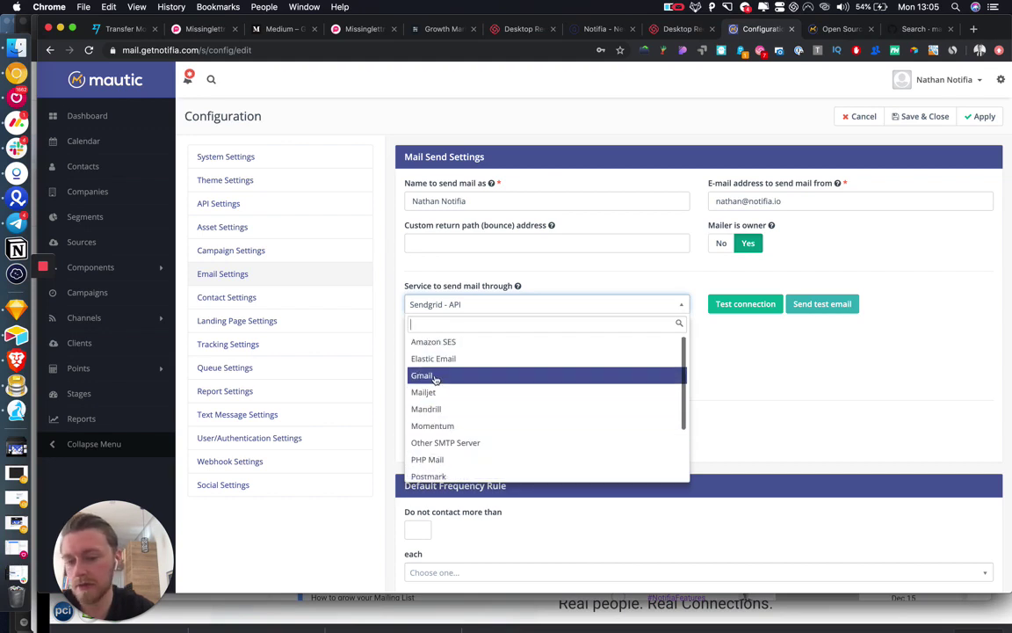
{"action": "left_click", "coordinate": [749, 401]}
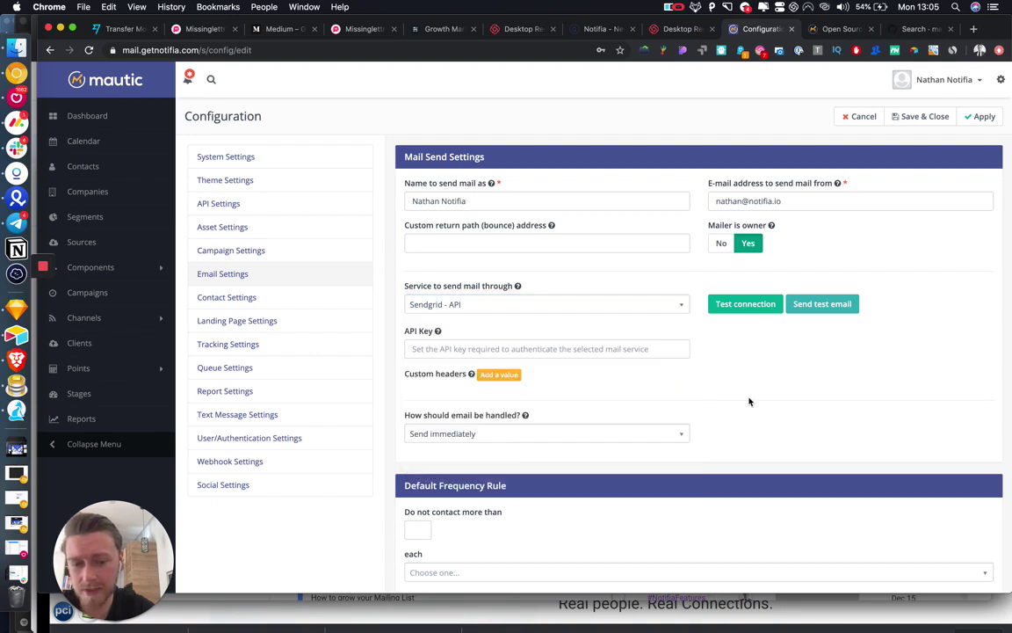
Step: Scroll down to review the Gmail IMAP inbox settings
{"action": "scroll", "coordinate": [749, 402], "scroll_direction": "down", "scroll_amount": 4}
{"action": "scroll", "coordinate": [750, 402], "scroll_direction": "down", "scroll_amount": 3}
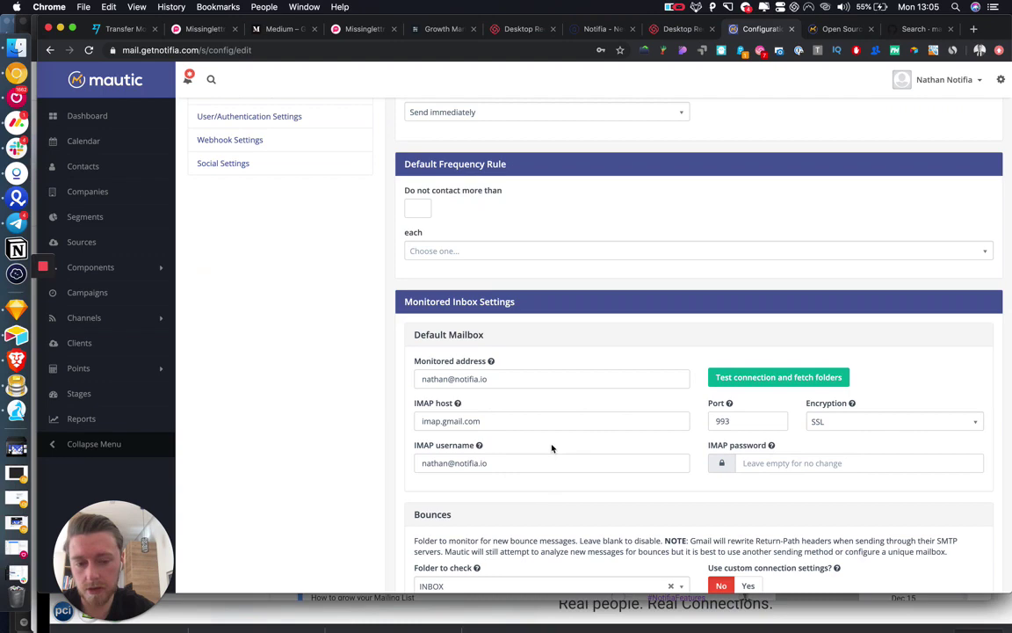
{"action": "scroll", "coordinate": [580, 431], "scroll_direction": "down", "scroll_amount": 2}
{"action": "left_click", "coordinate": [503, 357]}
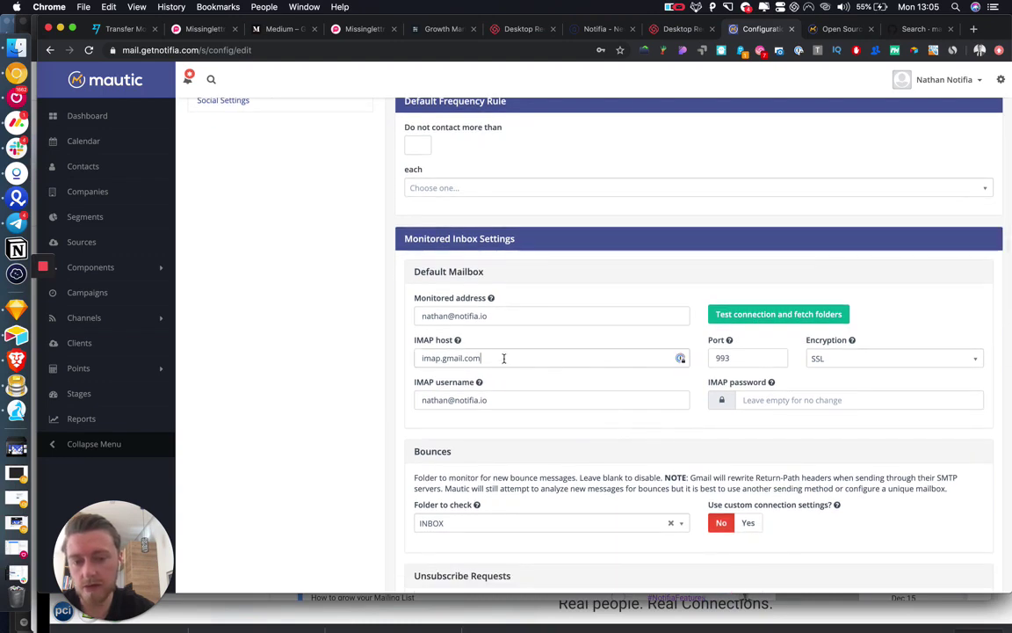
{"action": "left_click", "coordinate": [511, 315]}
{"action": "scroll", "coordinate": [621, 440], "scroll_direction": "down", "scroll_amount": 3}
{"action": "scroll", "coordinate": [621, 440], "scroll_direction": "down", "scroll_amount": 3}
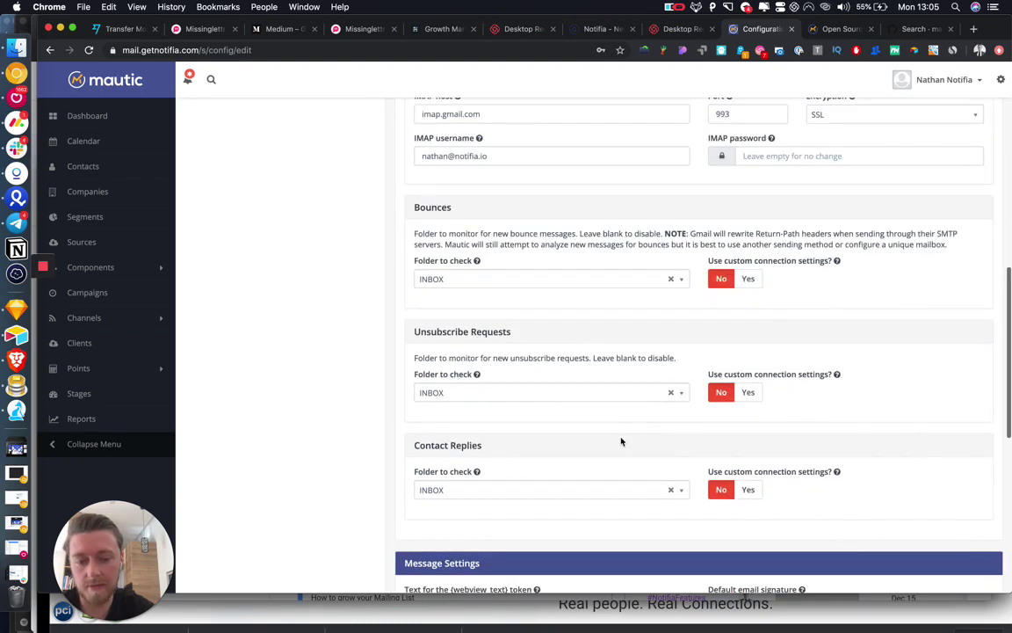
{"action": "scroll", "coordinate": [621, 440], "scroll_direction": "down", "scroll_amount": 5}
{"action": "scroll", "coordinate": [621, 440], "scroll_direction": "down", "scroll_amount": 7}
{"action": "scroll", "coordinate": [621, 441], "scroll_direction": "up", "scroll_amount": 14}
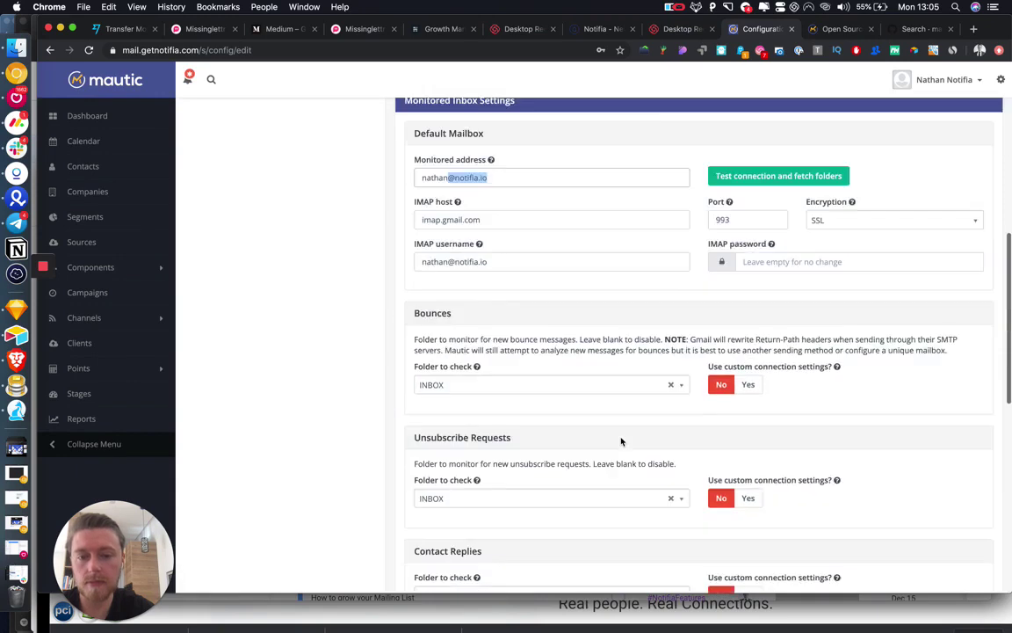
{"action": "scroll", "coordinate": [621, 440], "scroll_direction": "up", "scroll_amount": 10}
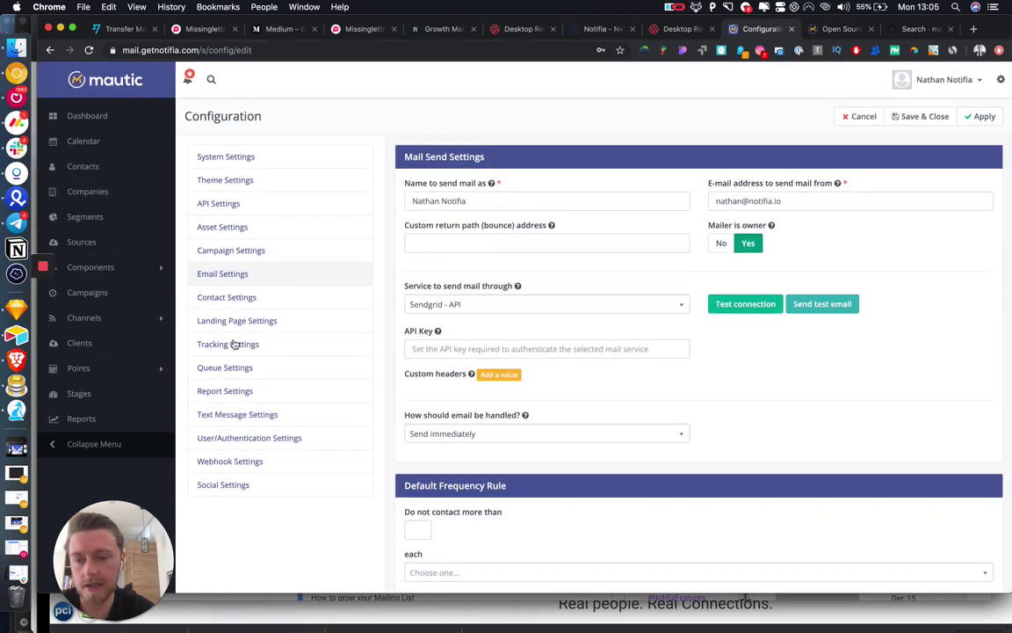
Step: Show Tracking Settings and highlight the tracking script and its 'pageview' call
{"action": "left_click", "coordinate": [233, 345]}
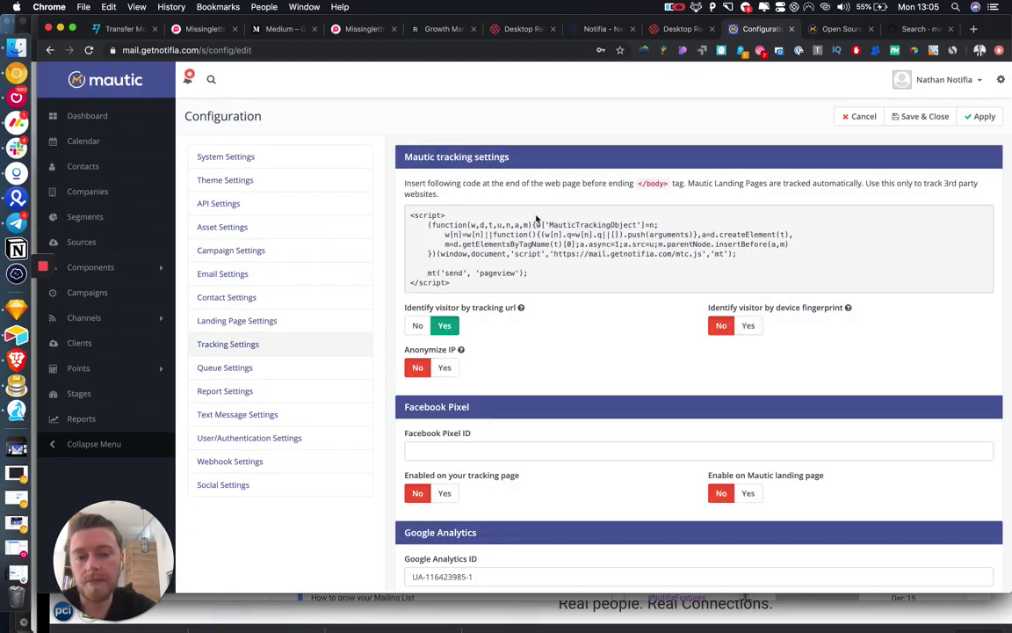
{"action": "left_click_drag", "start_coordinate": [459, 282], "coordinate": [410, 220]}
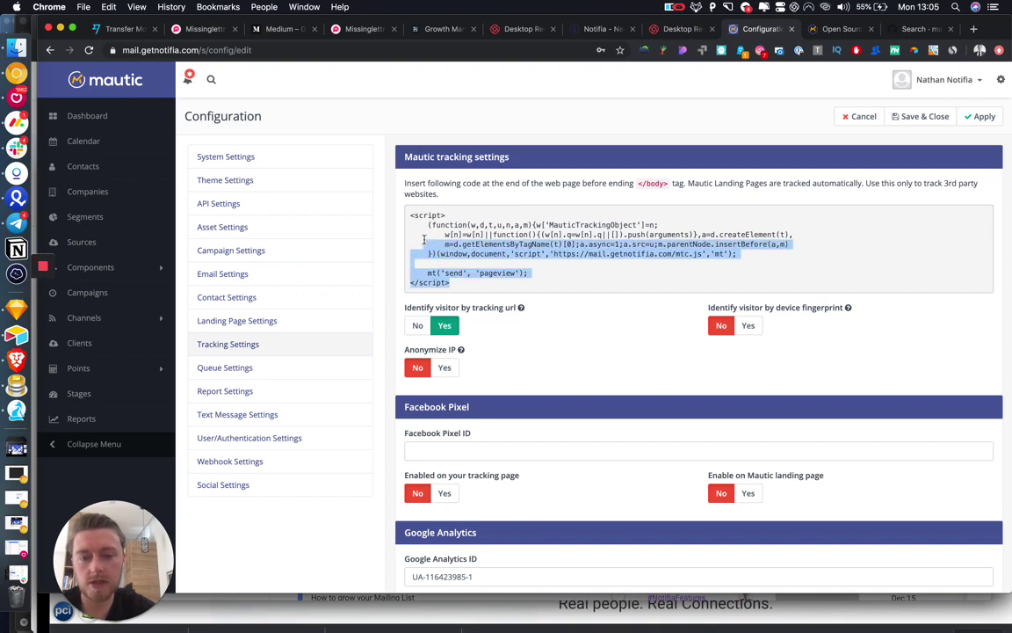
{"action": "left_click", "coordinate": [454, 254]}
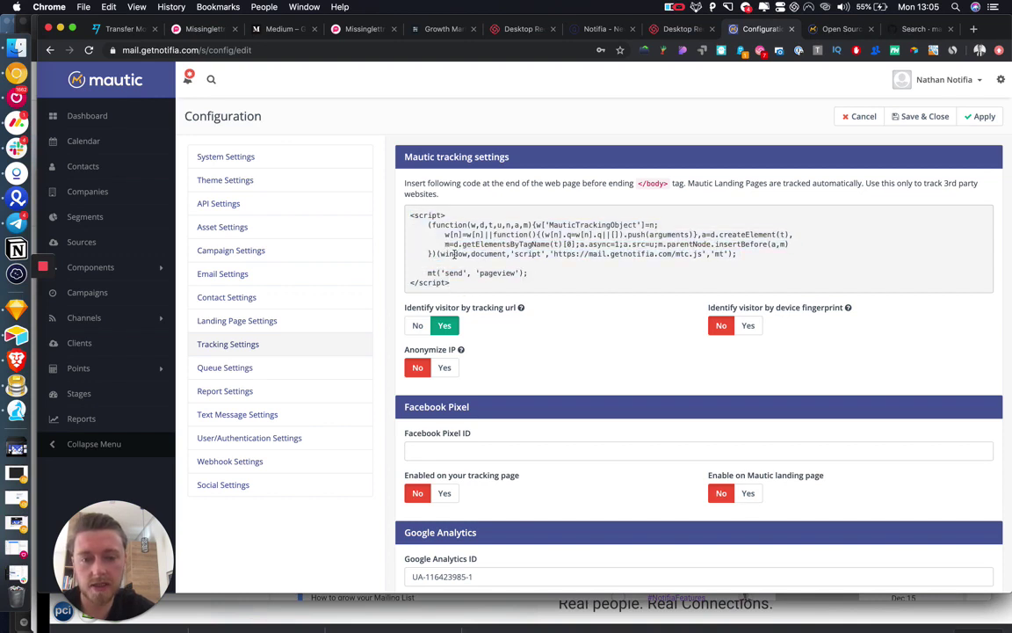
{"action": "double_click", "coordinate": [512, 274]}
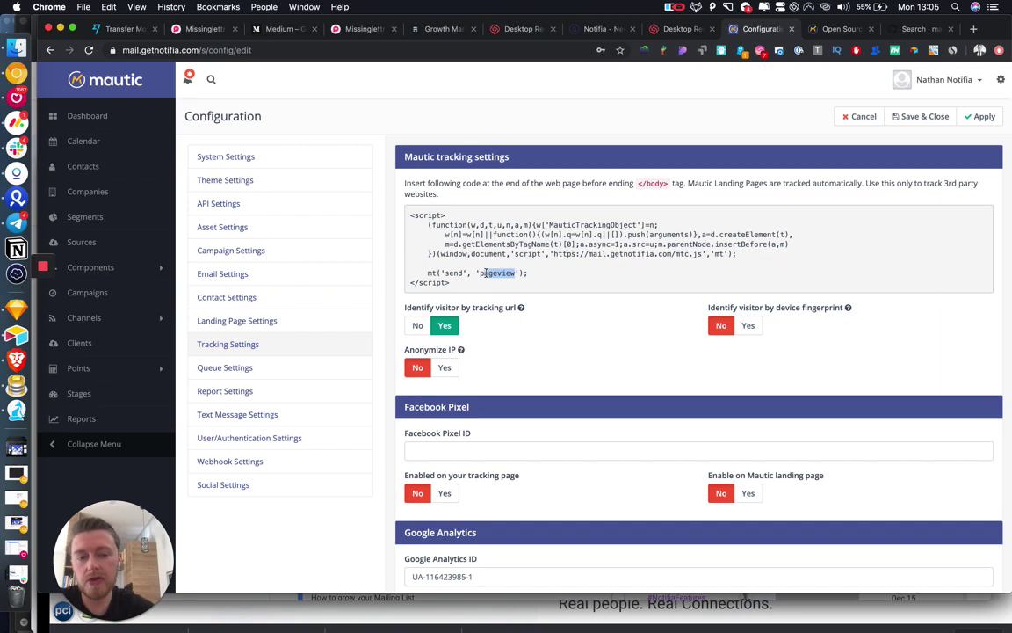
{"action": "left_click", "coordinate": [485, 273]}
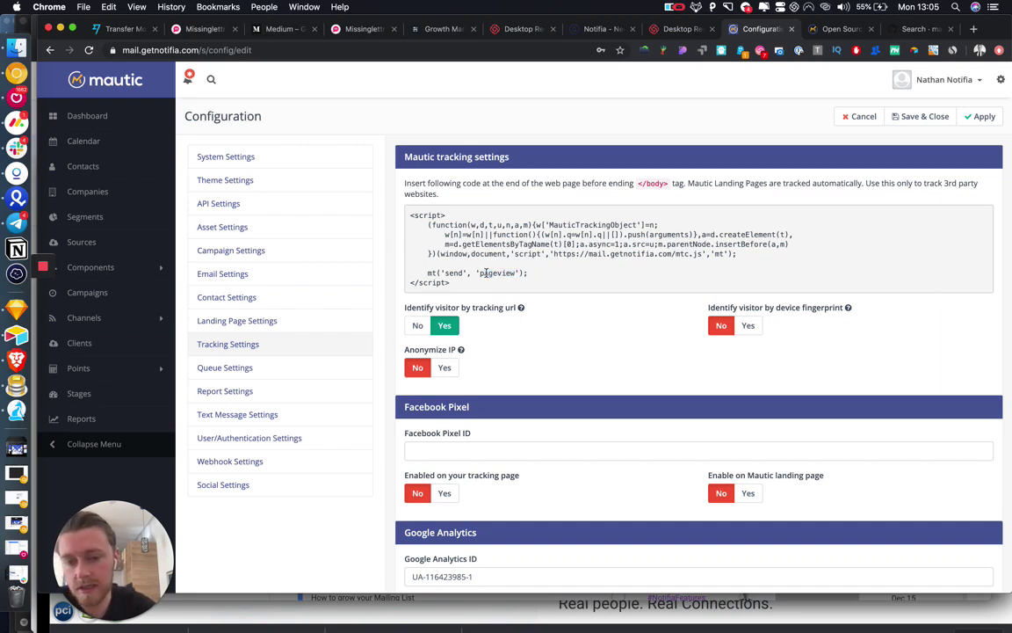
{"action": "left_click_drag", "start_coordinate": [463, 287], "coordinate": [374, 192]}
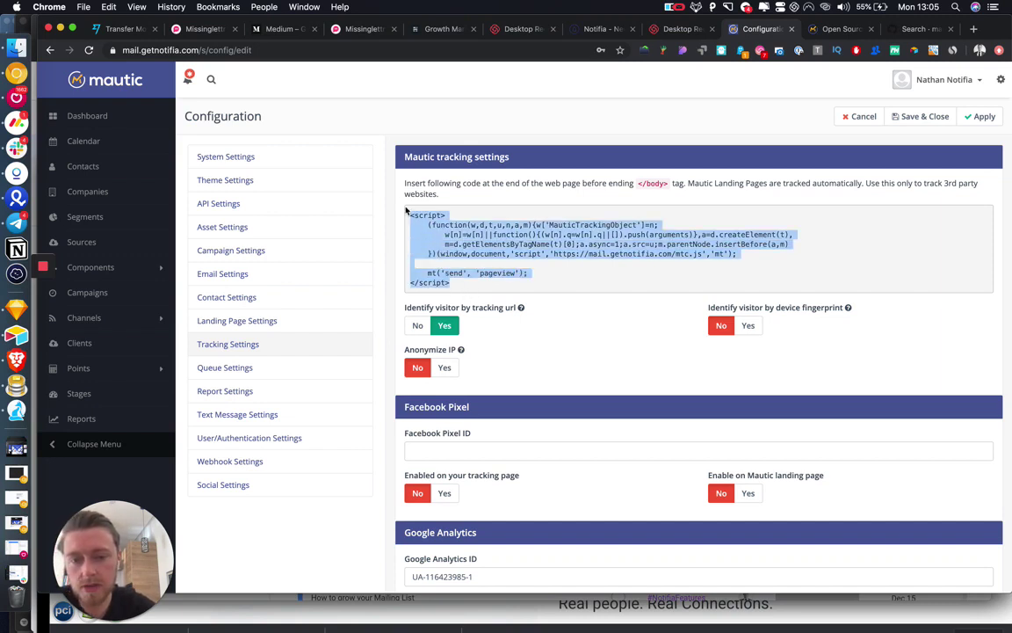
{"action": "left_click", "coordinate": [526, 272]}
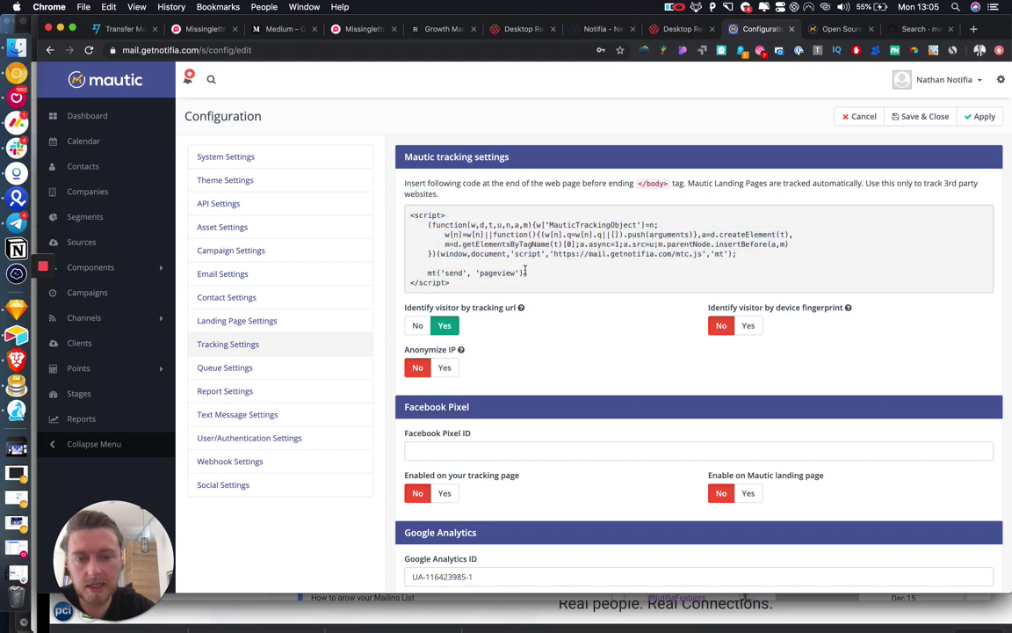
{"action": "left_click_drag", "start_coordinate": [515, 273], "coordinate": [488, 272]}
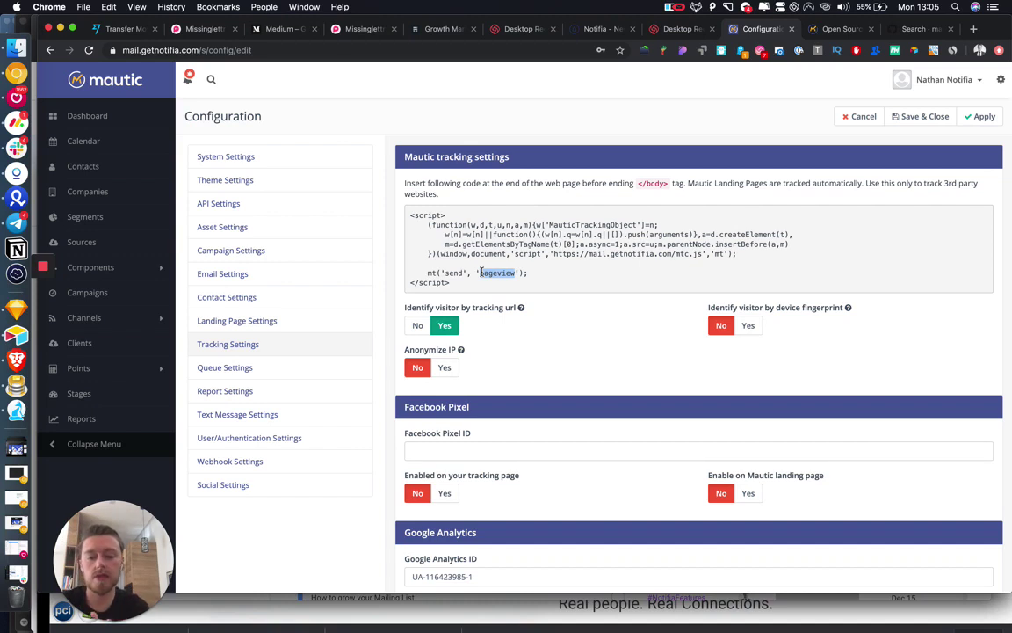
Step: Scroll to the empty Facebook Pixel ID field and the Google Analytics options
{"action": "scroll", "coordinate": [482, 272], "scroll_direction": "down", "scroll_amount": 3}
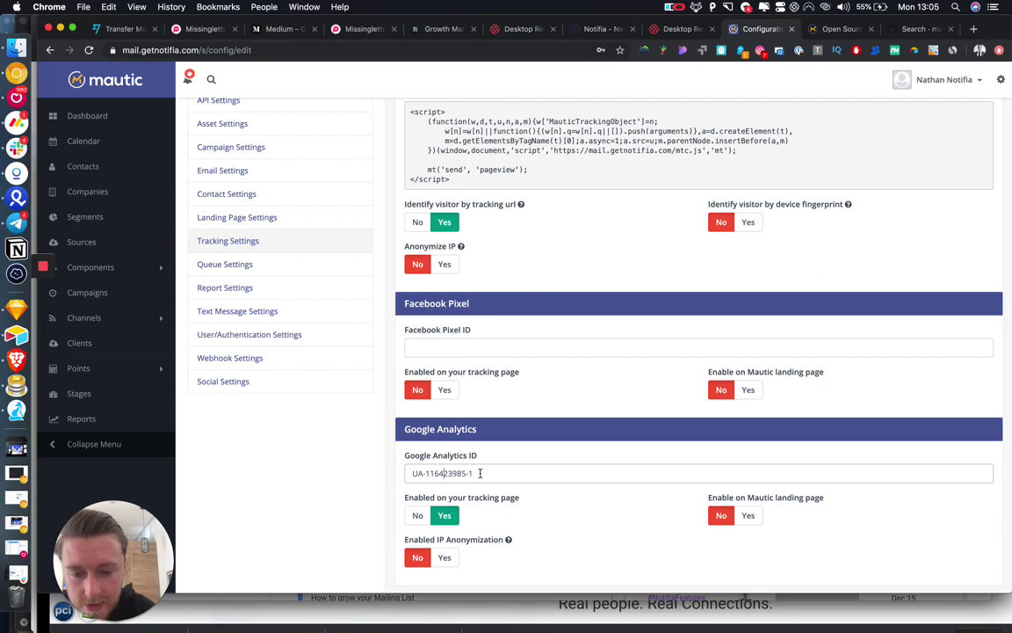
{"action": "left_click", "coordinate": [449, 346]}
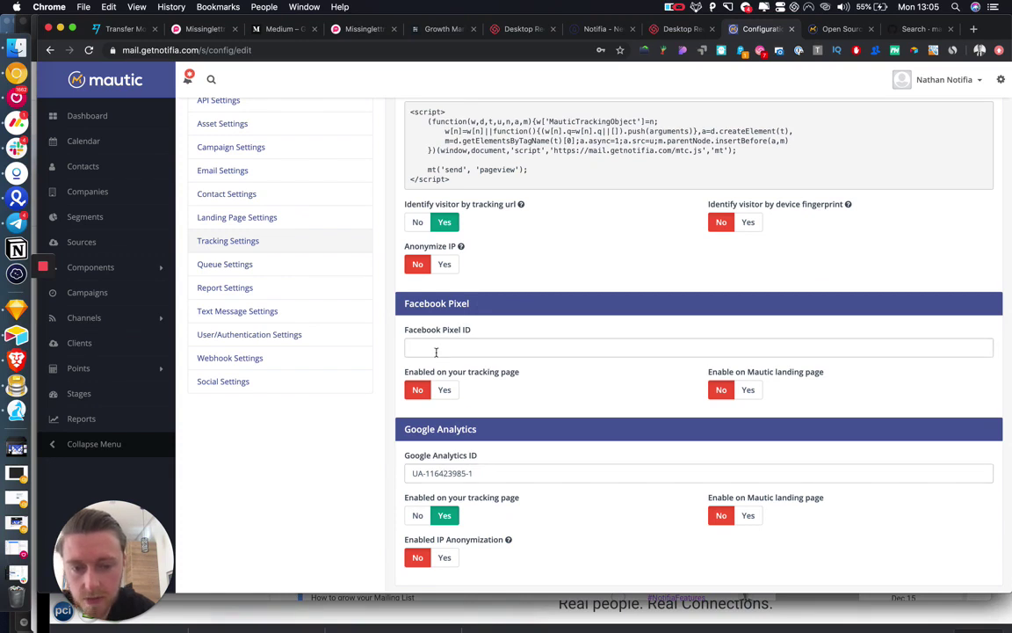
{"action": "scroll", "coordinate": [434, 359], "scroll_direction": "down", "scroll_amount": 2}
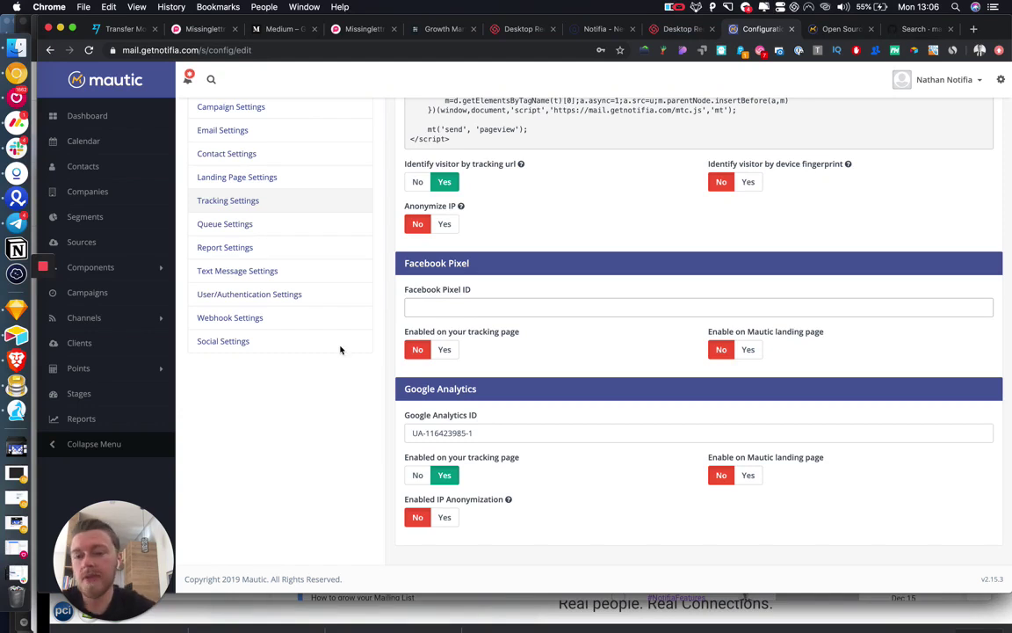
Step: View Webhook Settings, then Text Message Settings, which need a messaging transport installed
{"action": "left_click", "coordinate": [260, 318]}
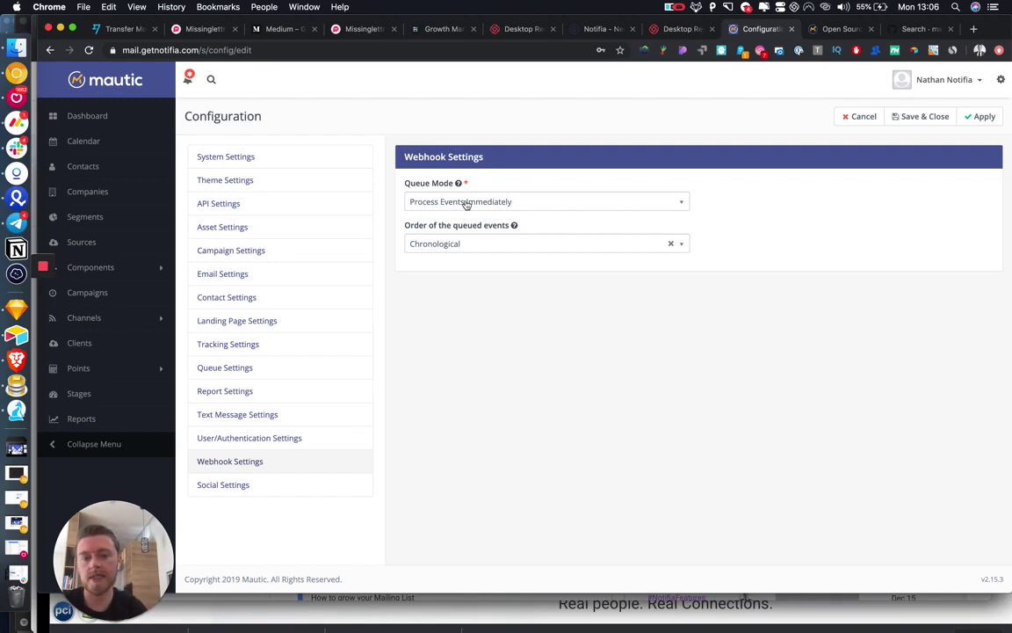
{"action": "left_click", "coordinate": [245, 416]}
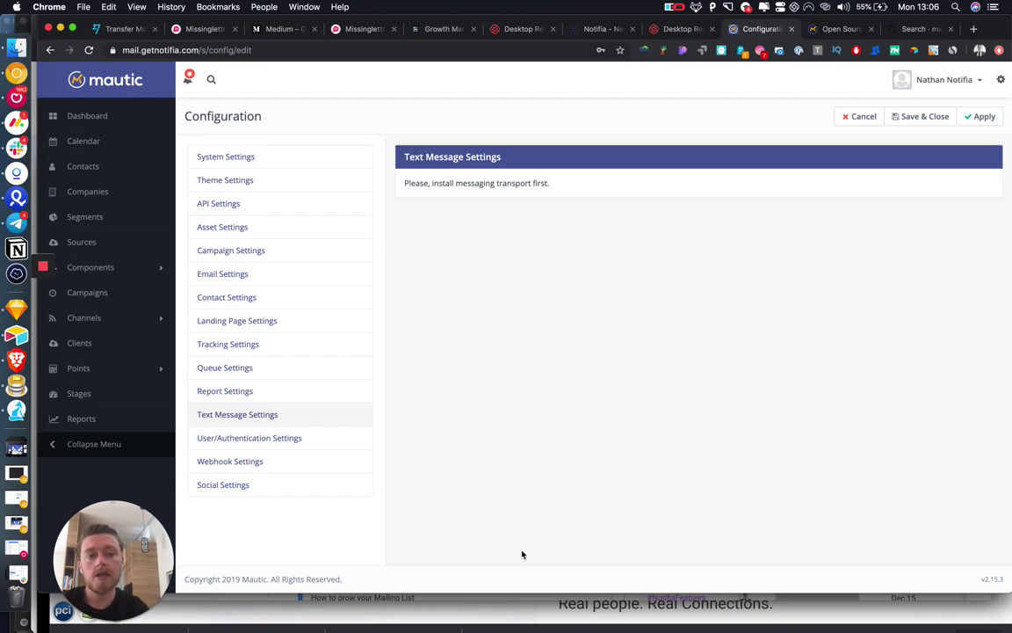
Step: In the GitHub tab, change the repository search from 'mautic facebook' to just 'mautic'
{"action": "left_click", "coordinate": [918, 29]}
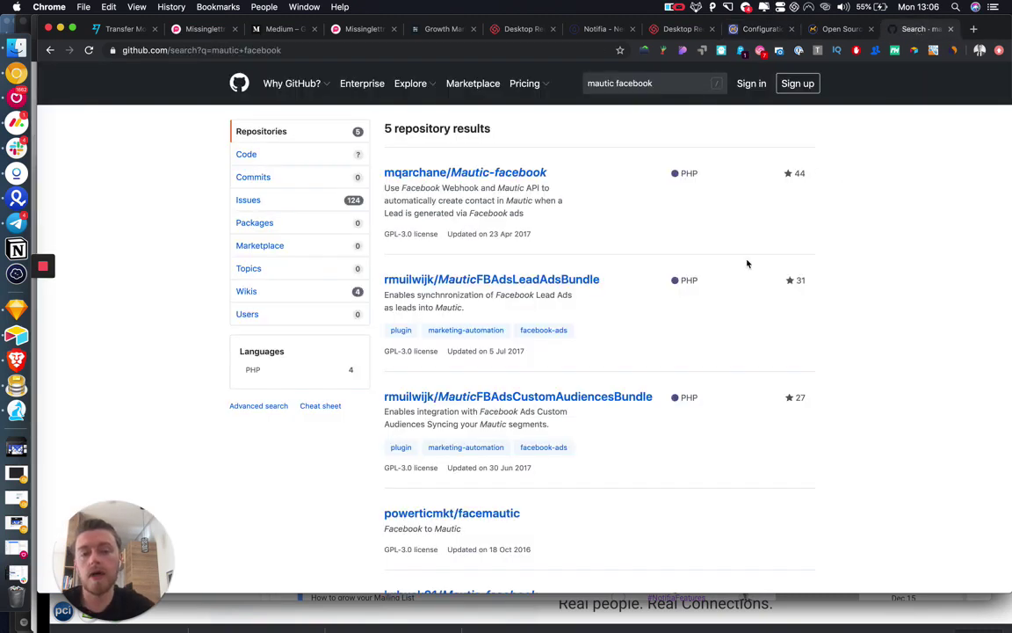
{"action": "left_click", "coordinate": [602, 82]}
{"action": "key", "text": "BackSpace"}
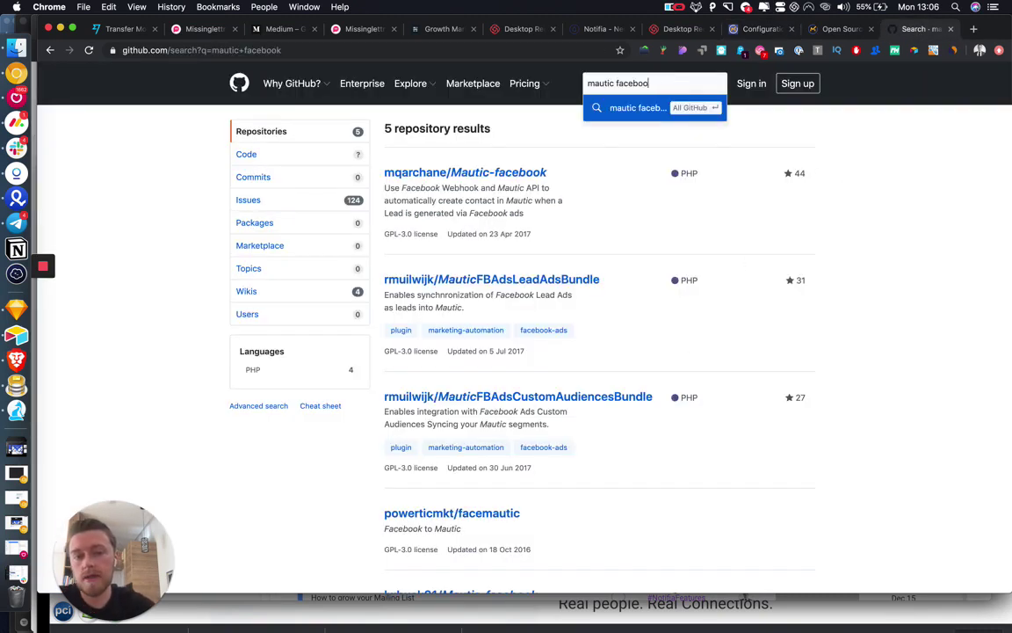
{"action": "key", "text": "BackSpace"}
{"action": "key", "text": "BackSpace"}
{"action": "key", "text": "BackSpace"}
{"action": "key", "text": "BackSpace"}
{"action": "key", "text": "BackSpace"}
{"action": "key", "text": "BackSpace"}
{"action": "key", "text": "Return"}
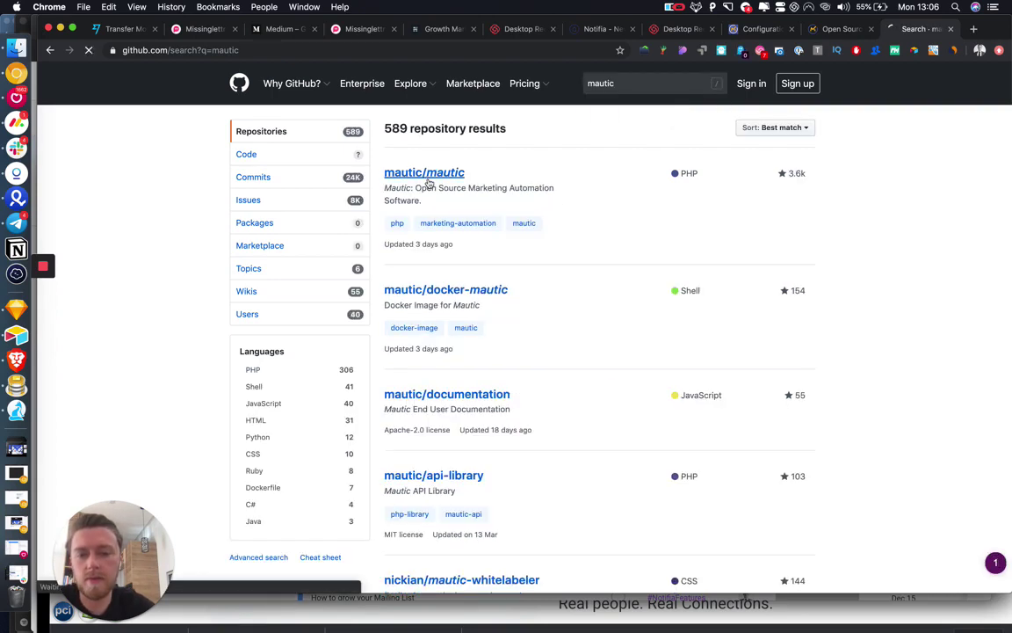
Step: Open the mautic/mautic repository and read its README Requirements and Installation sections
{"action": "left_click", "coordinate": [428, 173]}
{"action": "scroll", "coordinate": [407, 336], "scroll_direction": "down", "scroll_amount": 10}
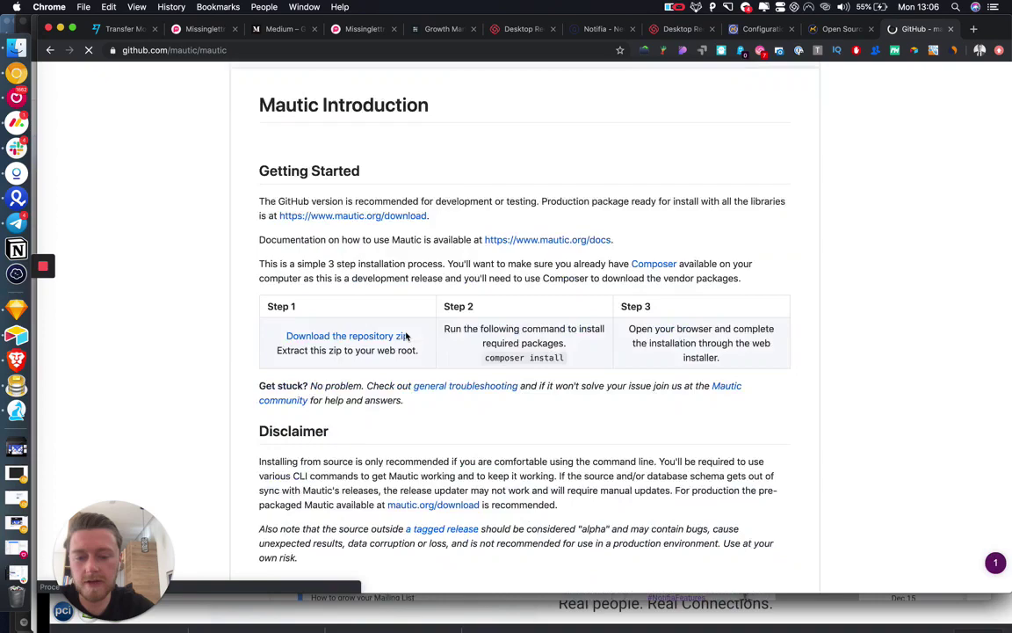
{"action": "scroll", "coordinate": [407, 335], "scroll_direction": "down", "scroll_amount": 5}
{"action": "scroll", "coordinate": [406, 336], "scroll_direction": "down", "scroll_amount": 2}
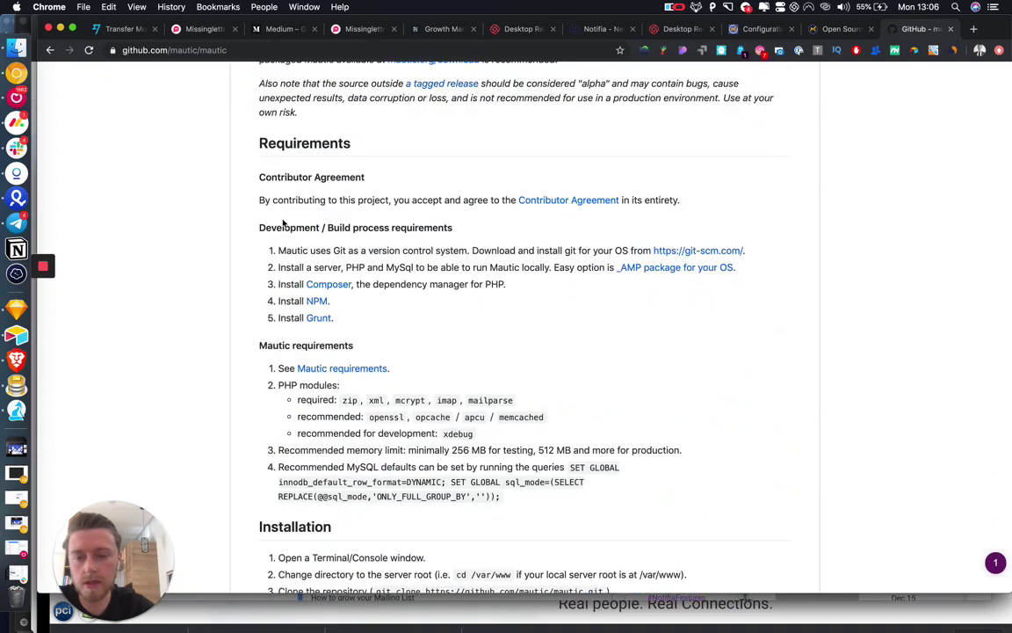
{"action": "scroll", "coordinate": [276, 428], "scroll_direction": "down", "scroll_amount": 2}
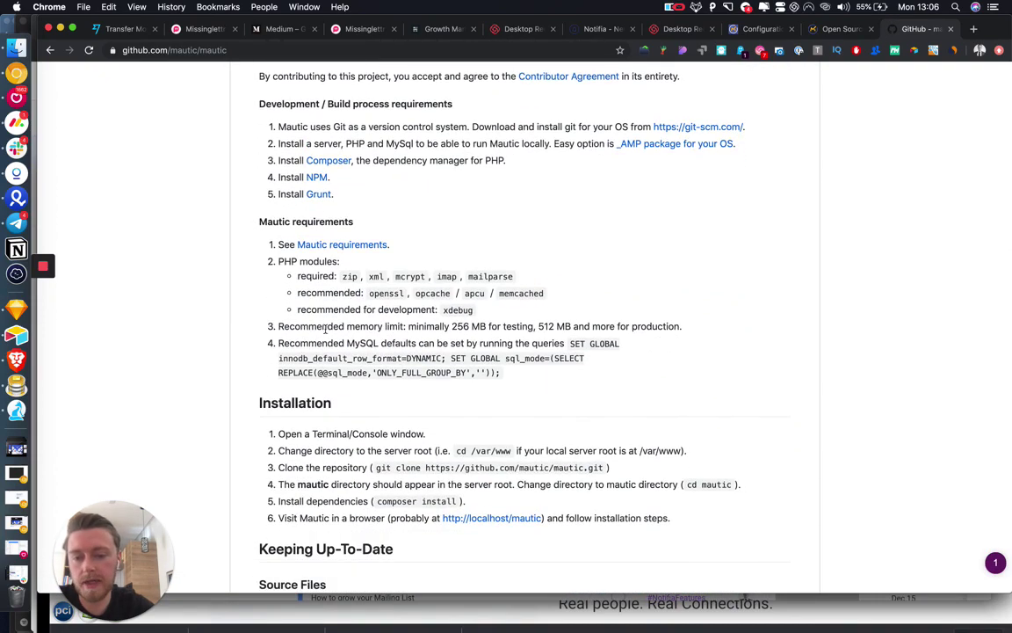
{"action": "scroll", "coordinate": [324, 328], "scroll_direction": "up", "scroll_amount": 1}
{"action": "scroll", "coordinate": [324, 328], "scroll_direction": "down", "scroll_amount": 3}
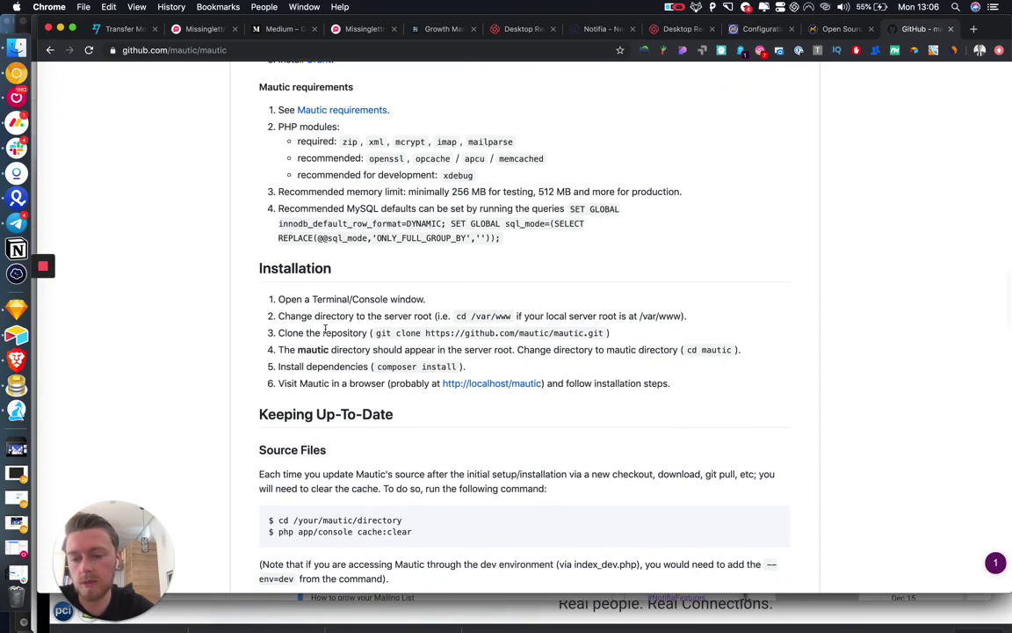
{"action": "scroll", "coordinate": [324, 329], "scroll_direction": "up", "scroll_amount": 3}
{"action": "scroll", "coordinate": [334, 263], "scroll_direction": "up", "scroll_amount": 1}
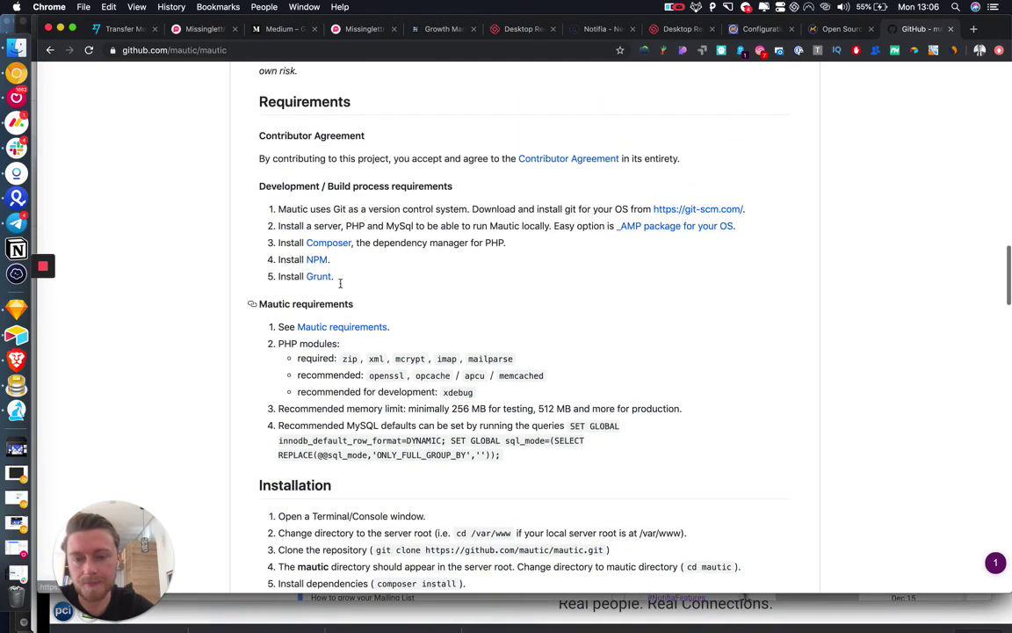